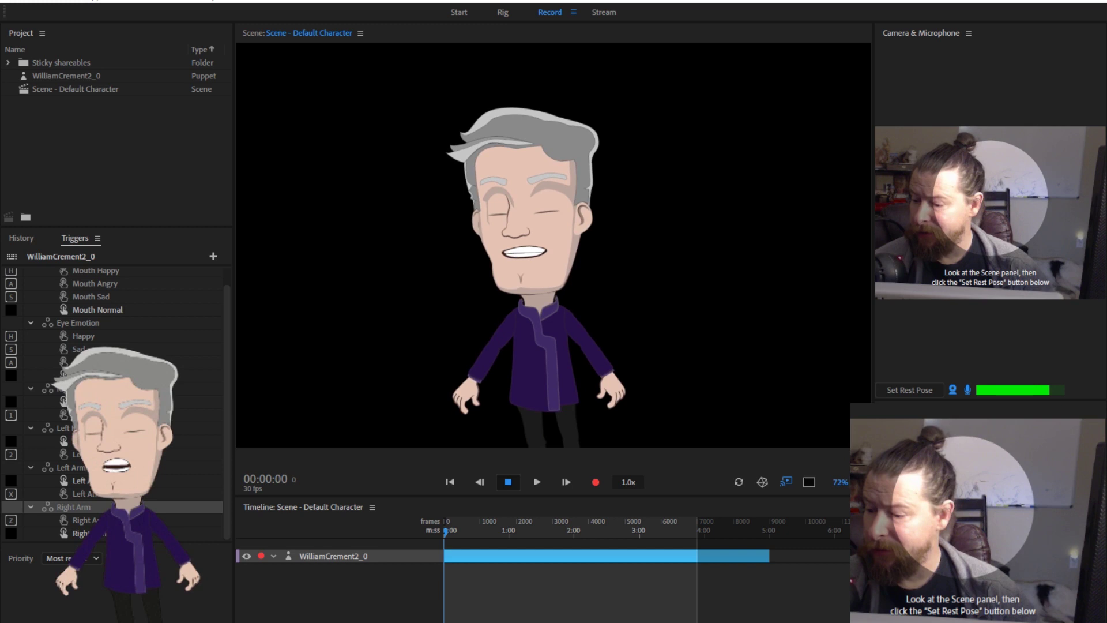
# Step: Open the Jesus project, set the face-tracking rest pose, and move to the Rig workspace
pyautogui.click(662, 297)
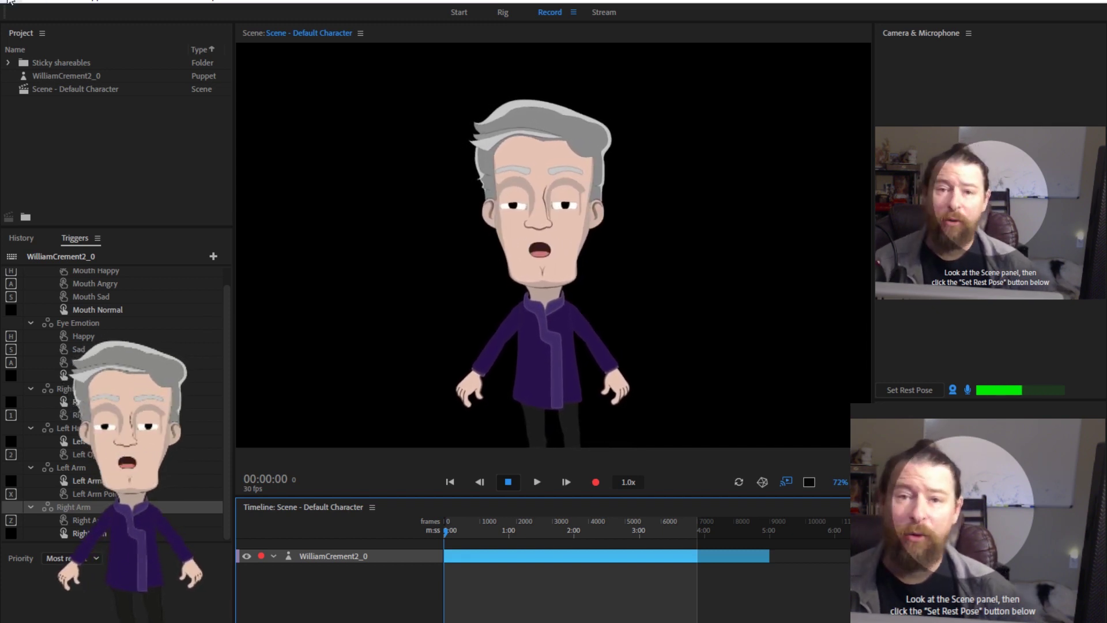
pyautogui.click(10, 2)
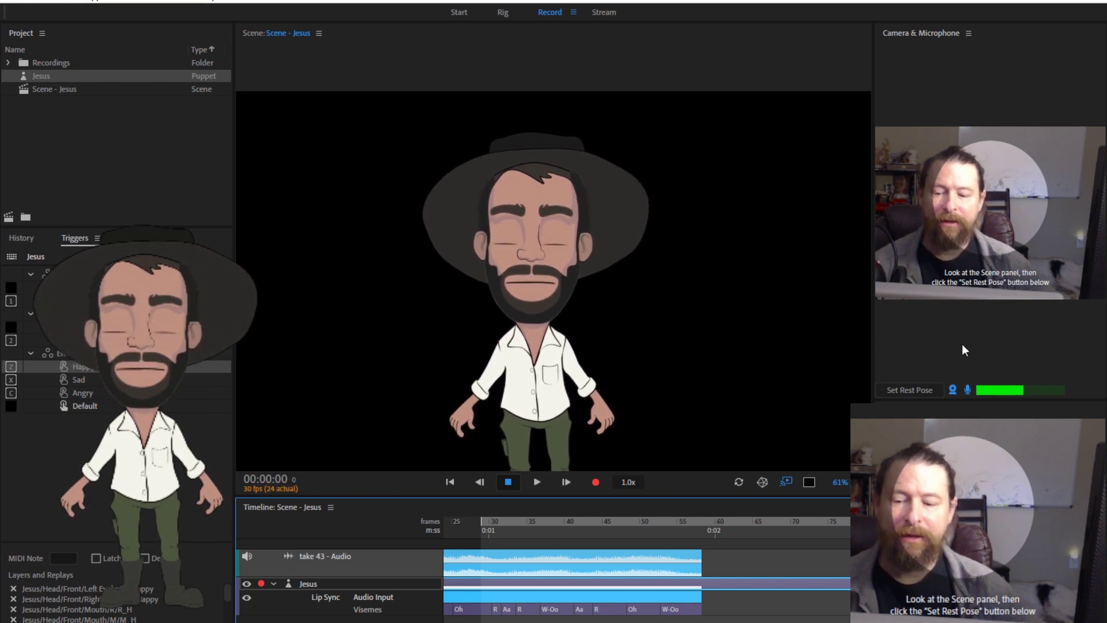
pyautogui.click(912, 388)
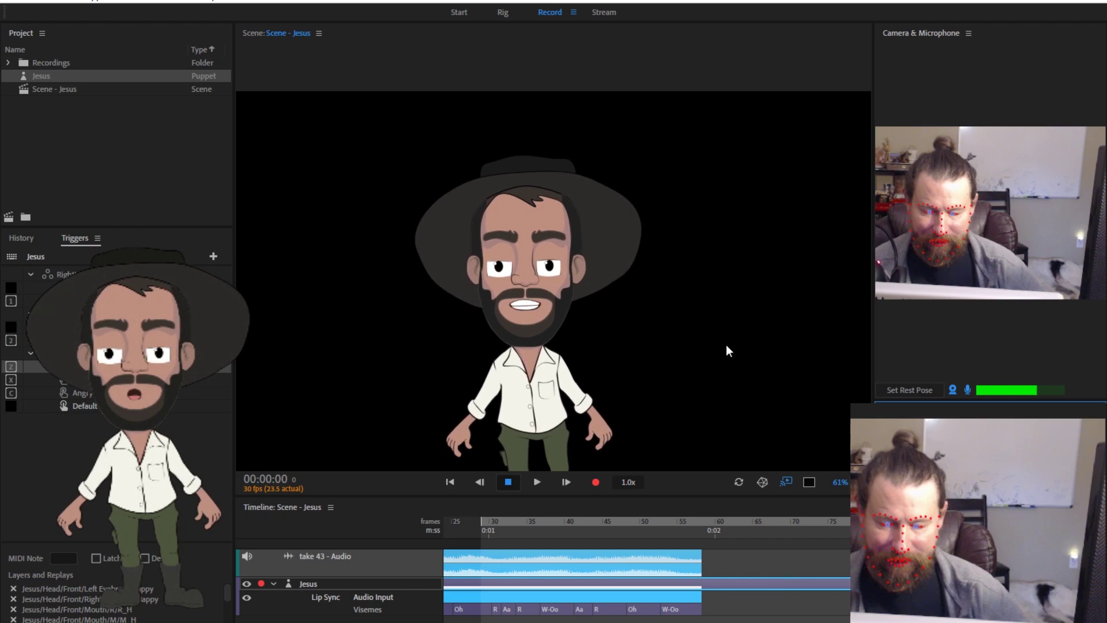
pyautogui.click(503, 14)
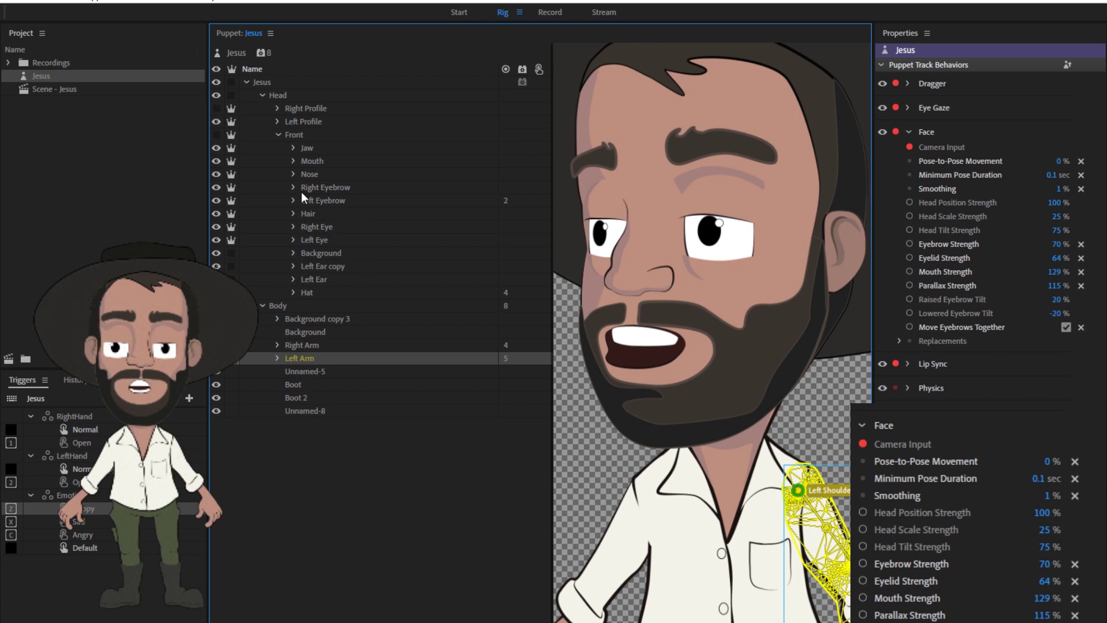
# Step: Expand the Jesus puppet's Mouth group and inspect Neutral_H, Neutral_A and Neutral_N
pyautogui.click(292, 161)
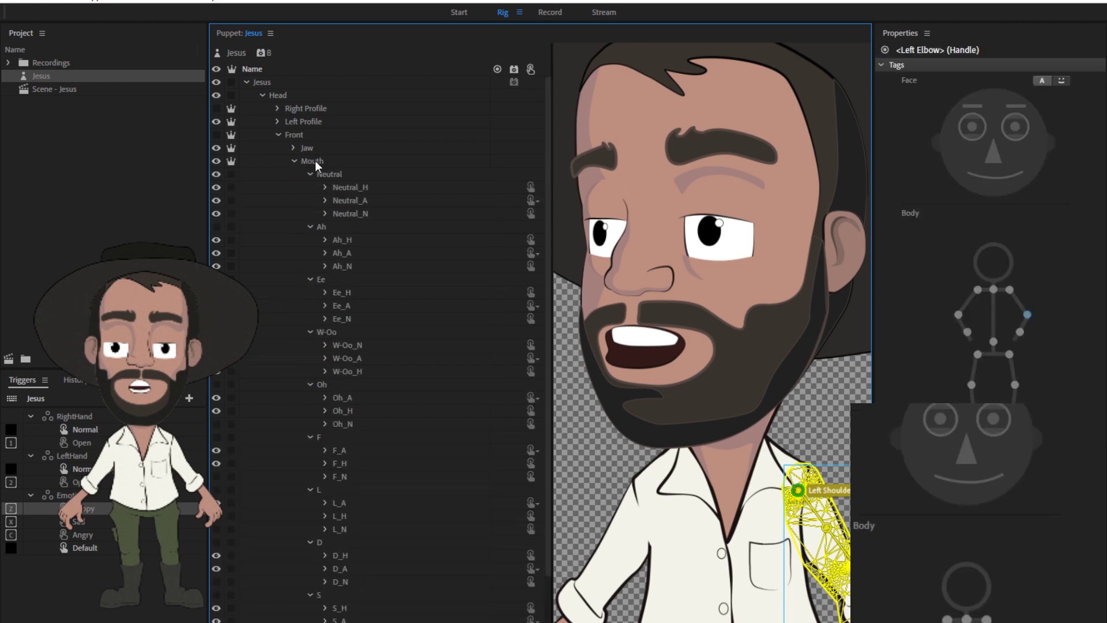
pyautogui.click(316, 161)
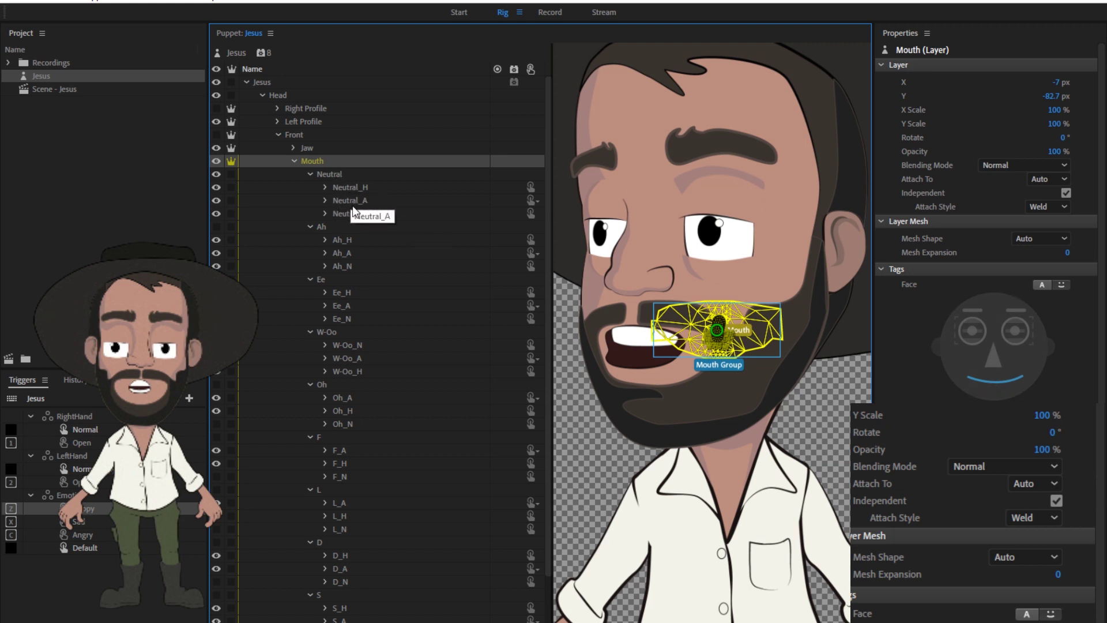
pyautogui.click(327, 175)
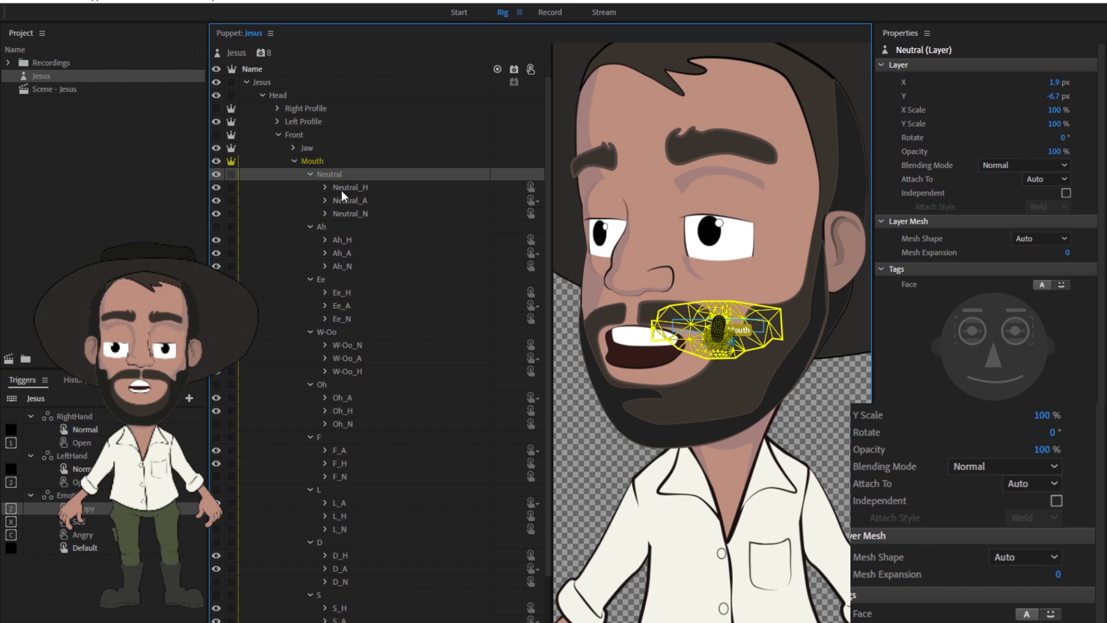
pyautogui.click(342, 189)
pyautogui.click(346, 201)
pyautogui.click(347, 212)
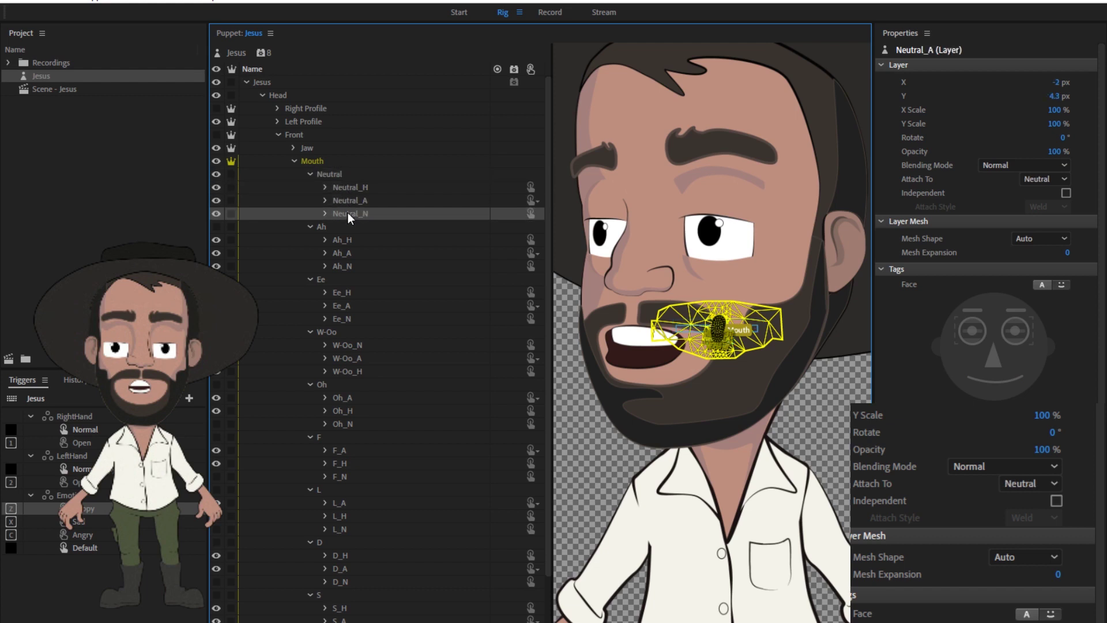
# Step: Inspect the Ah_H, Ah_A and Ah_N mouth variants and scroll through the list
pyautogui.click(341, 239)
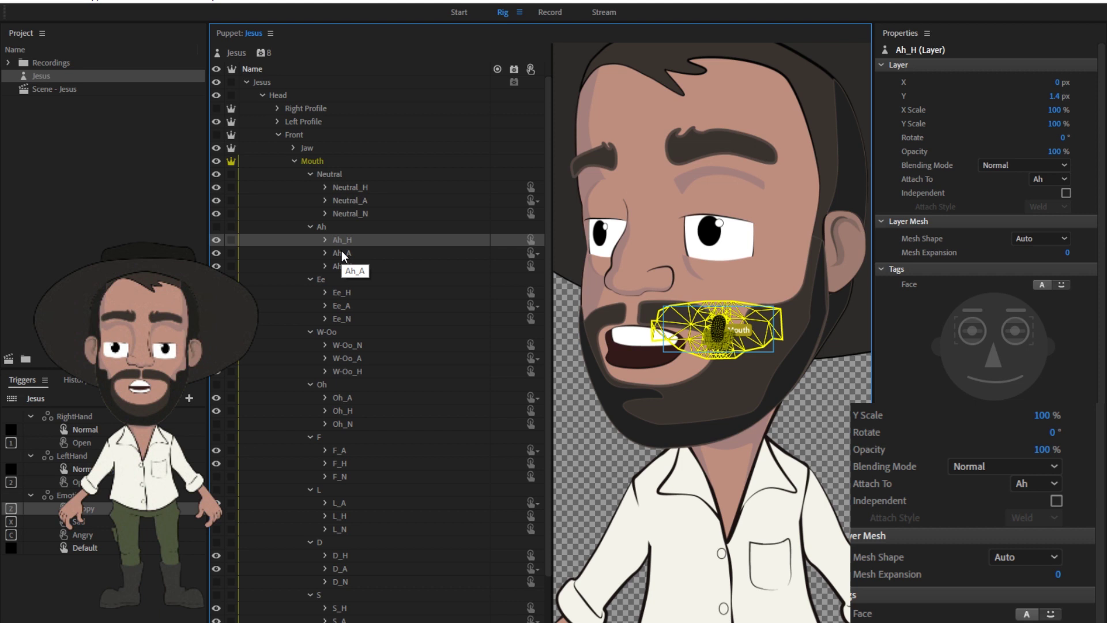
pyautogui.click(342, 252)
pyautogui.click(340, 267)
pyautogui.scroll(-6, 338, 388)
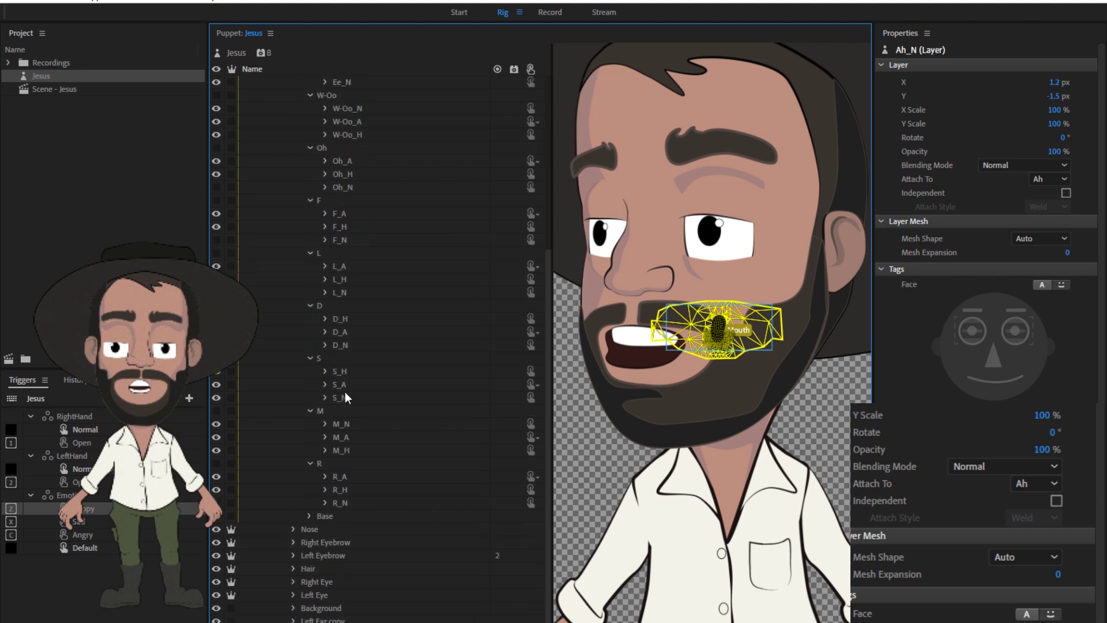
pyautogui.scroll(1, 340, 428)
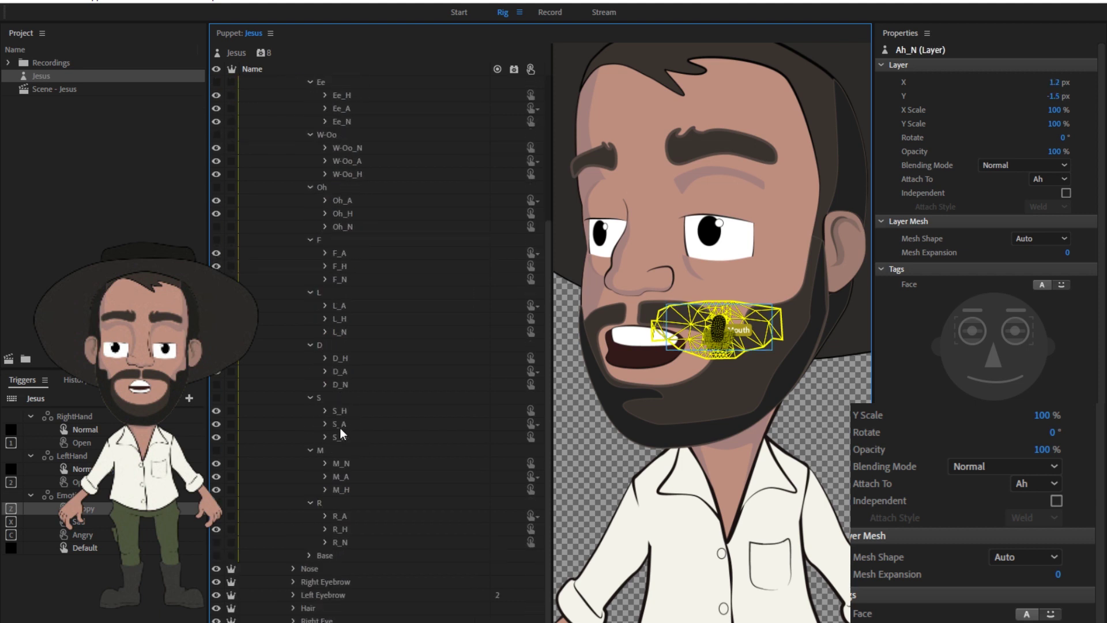
pyautogui.scroll(1, 334, 417)
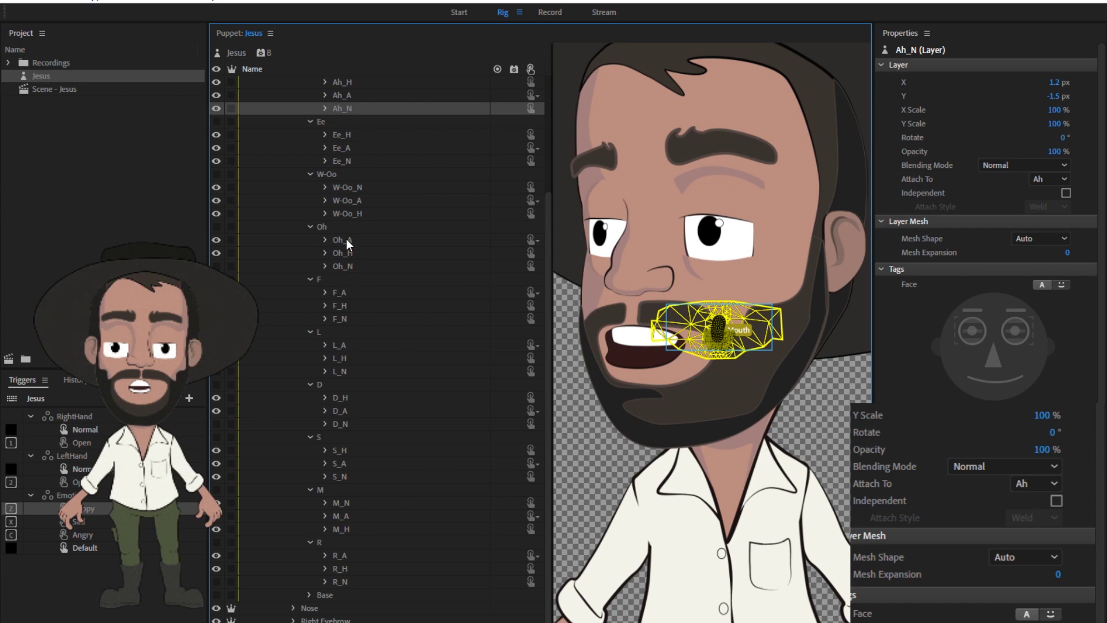
pyautogui.scroll(-2, 344, 356)
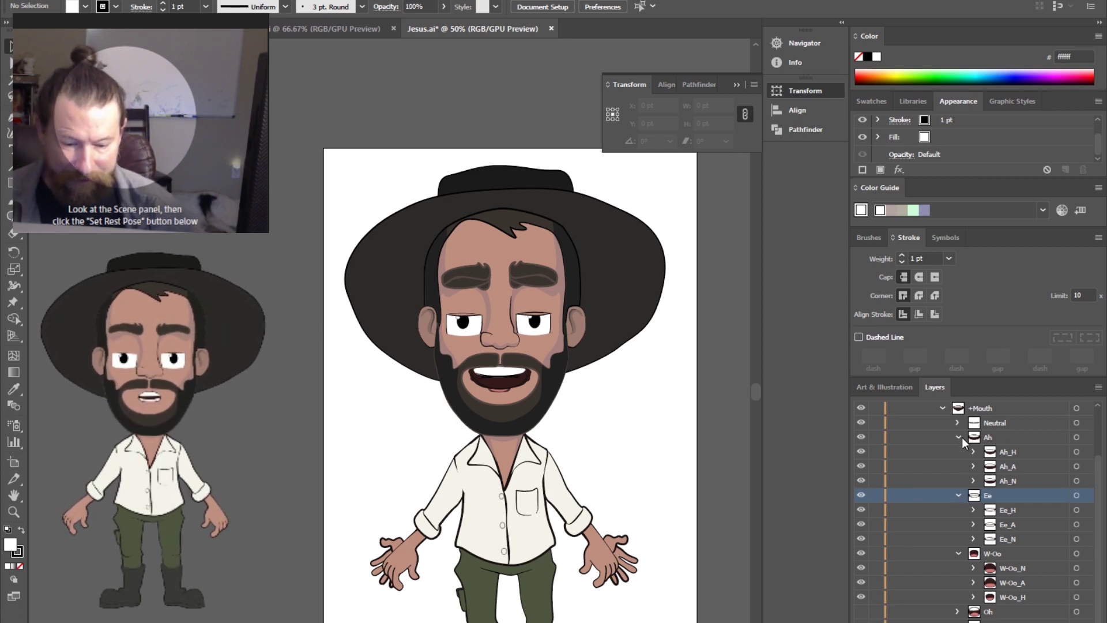
# Step: Expand the Neutral group under +Mouth and select Neutral_H, Neutral_A and Neutral_N in turn
pyautogui.scroll(1, 973, 424)
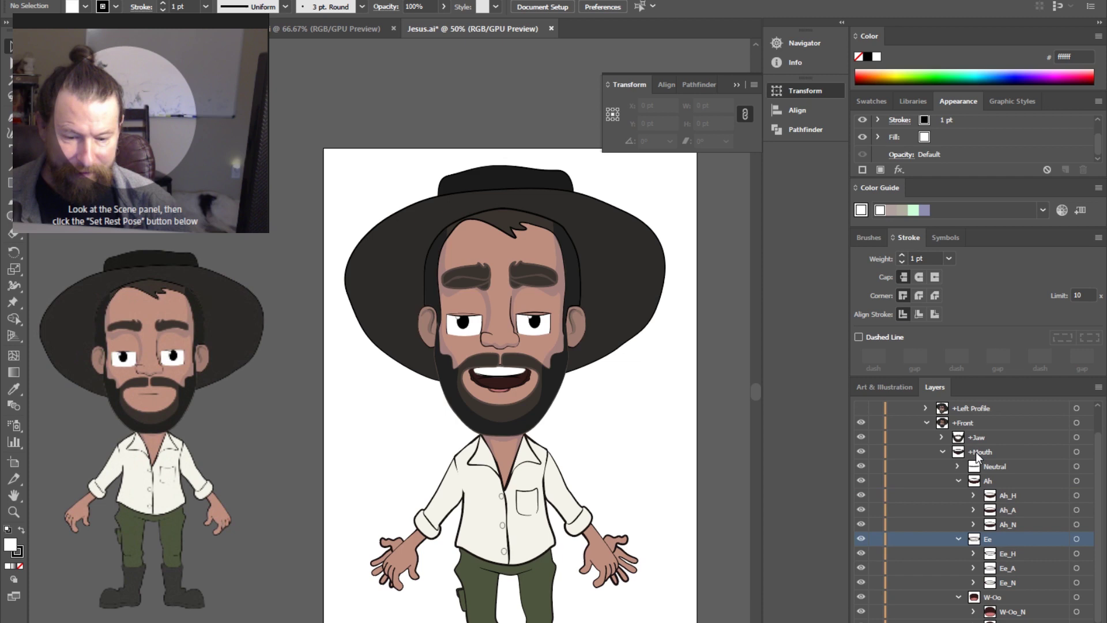
pyautogui.click(978, 452)
pyautogui.click(986, 468)
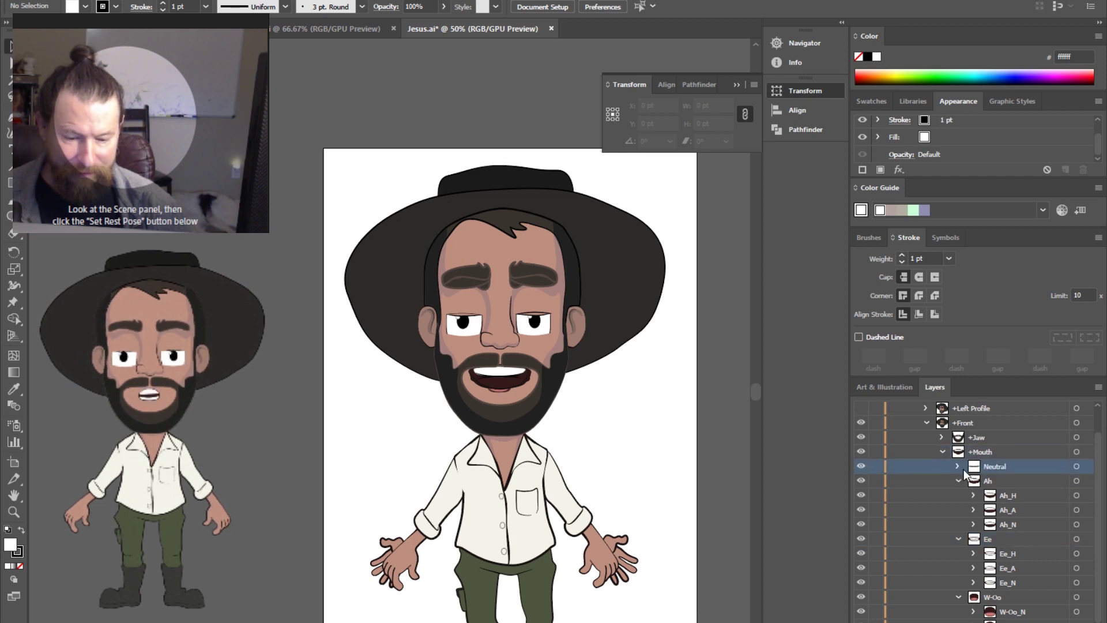
pyautogui.click(958, 465)
pyautogui.click(1004, 479)
pyautogui.click(1009, 496)
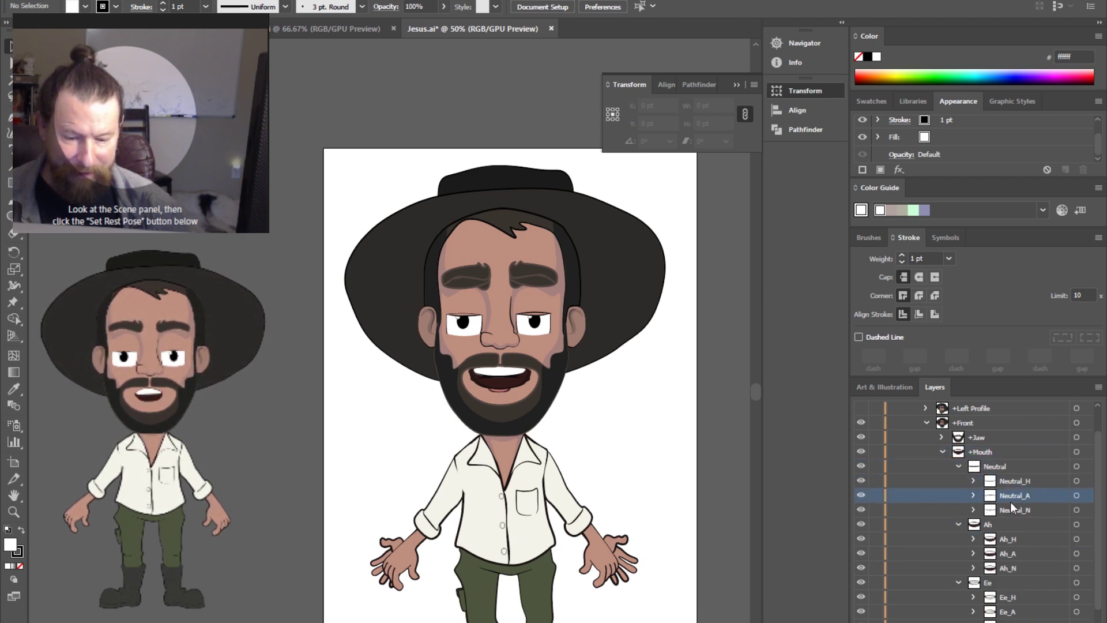
pyautogui.click(1011, 510)
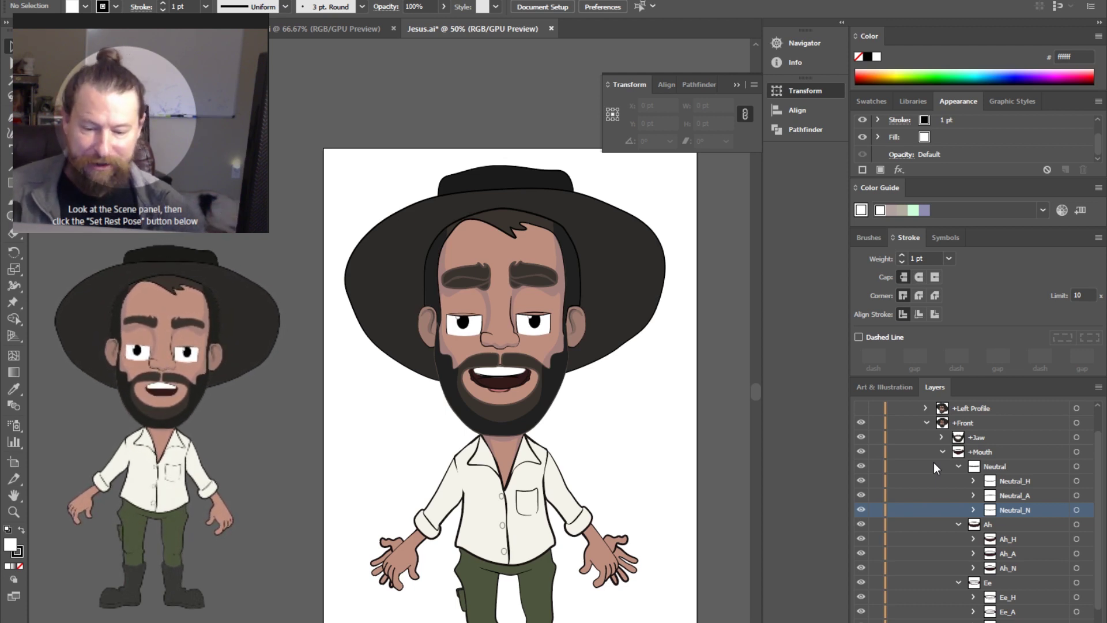
pyautogui.click(1001, 467)
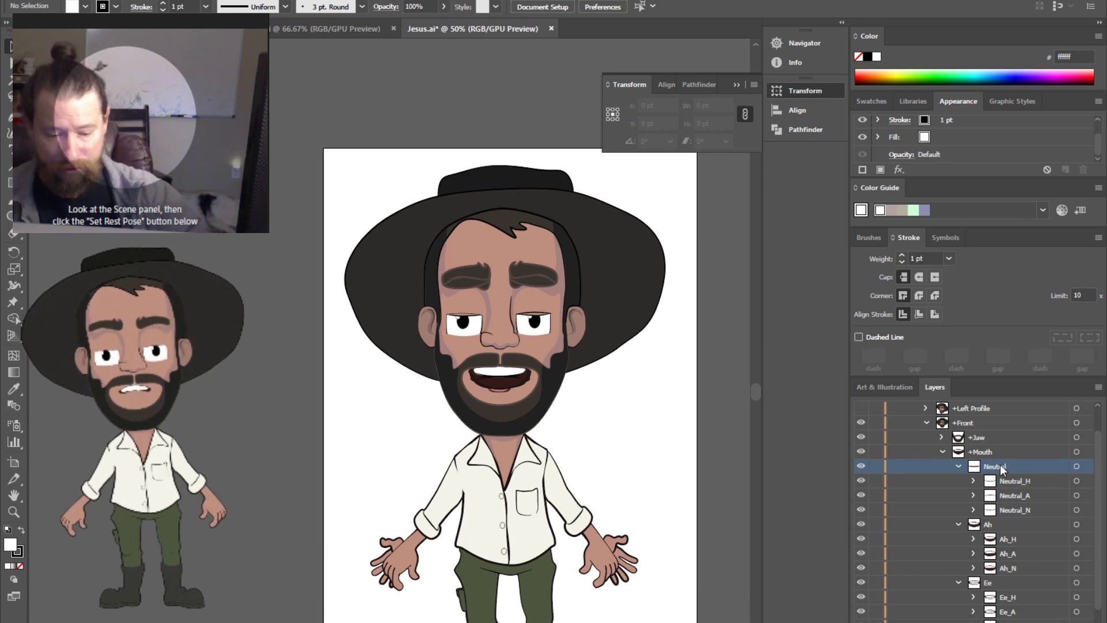
pyautogui.click(974, 480)
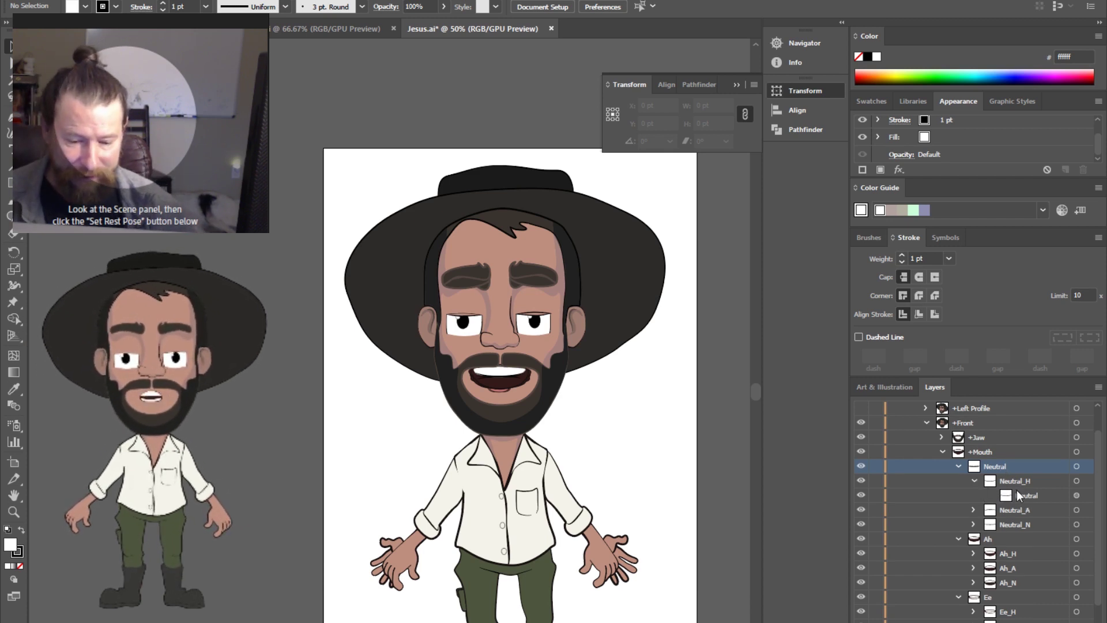
pyautogui.click(1017, 496)
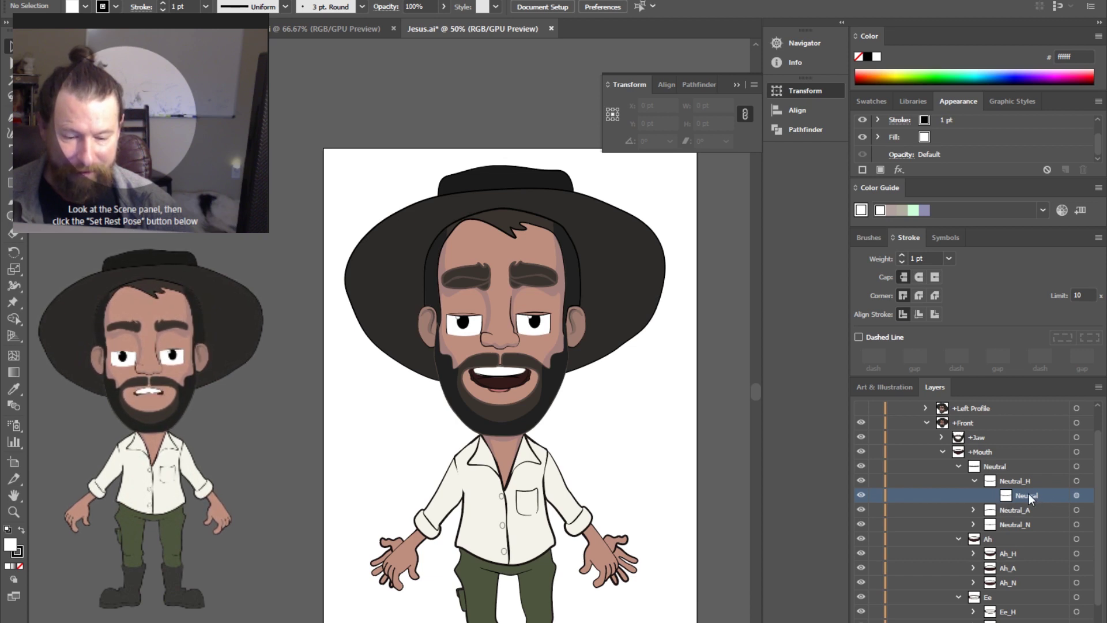
pyautogui.click(1097, 388)
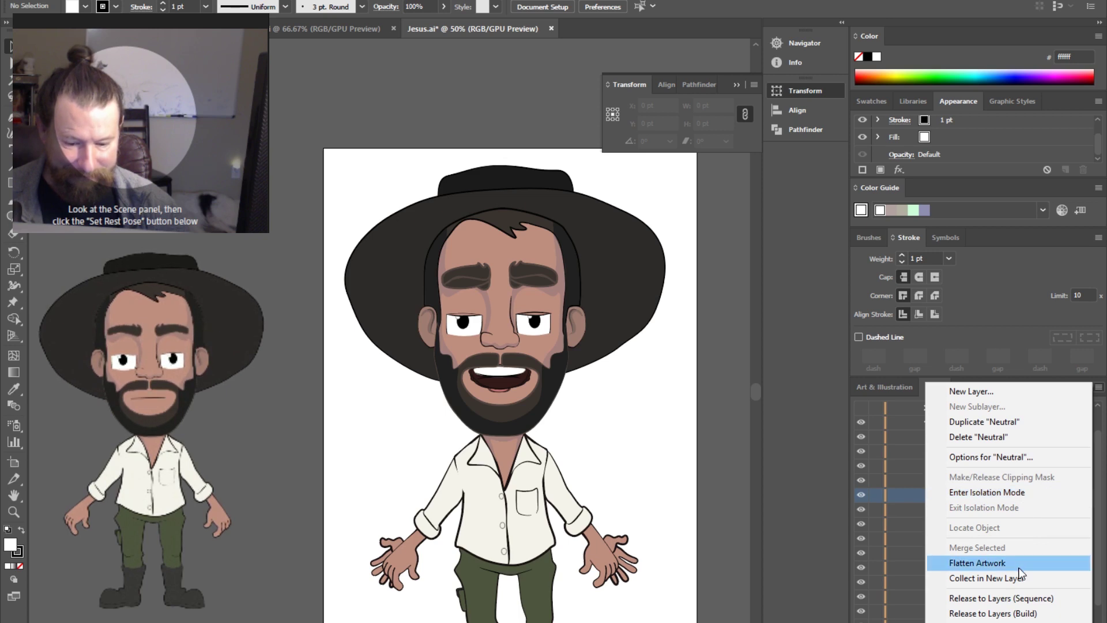
pyautogui.click(1004, 316)
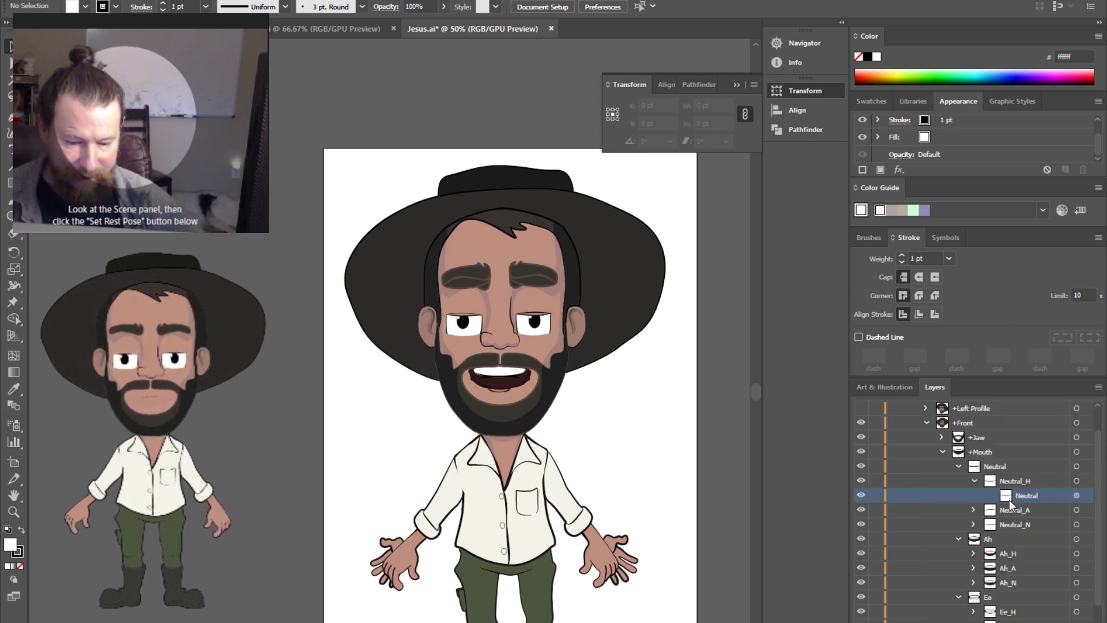
pyautogui.click(1015, 483)
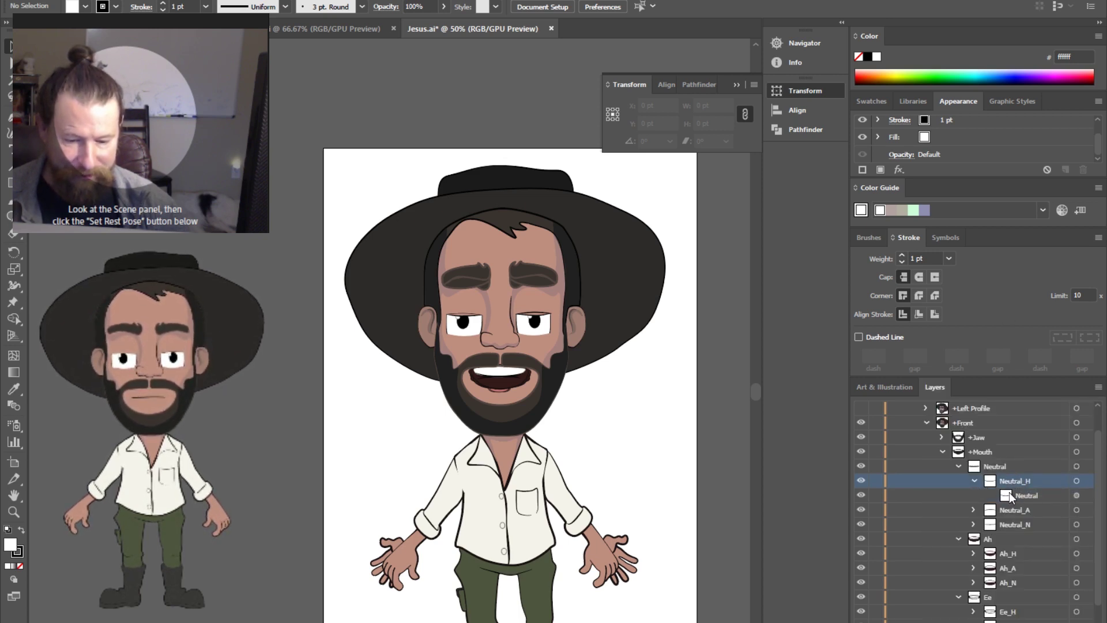
pyautogui.click(974, 480)
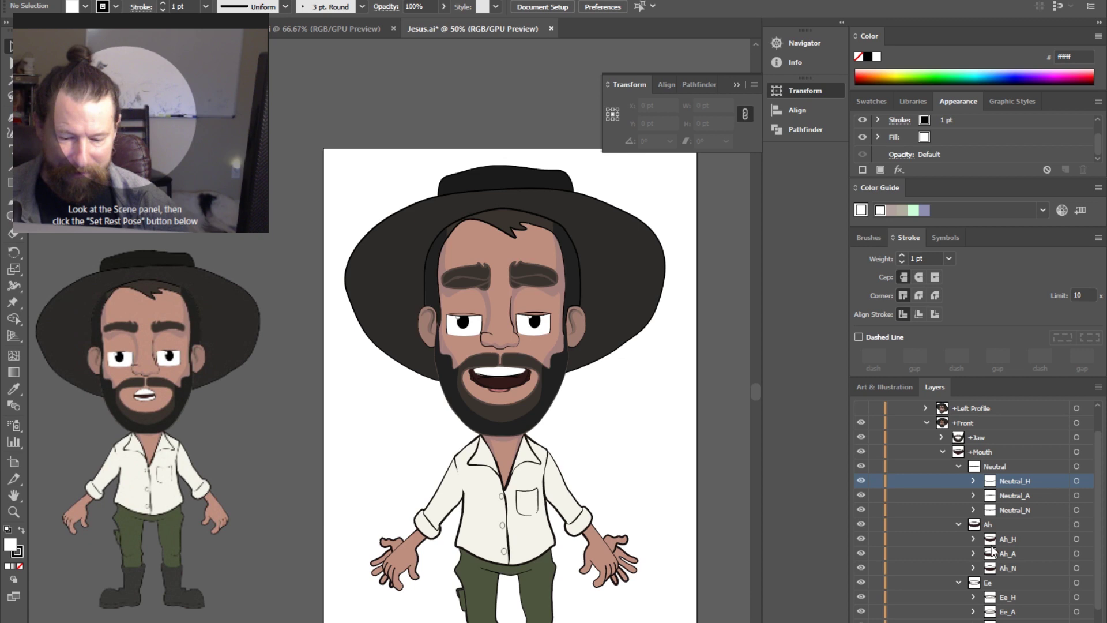
pyautogui.scroll(-1, 992, 551)
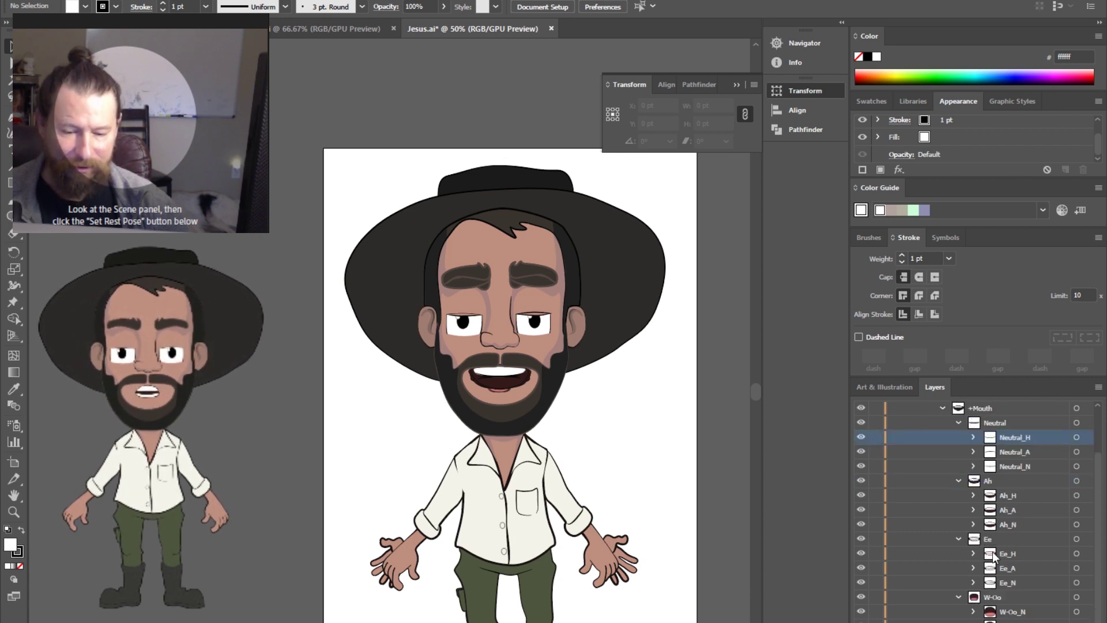
pyautogui.scroll(2, 993, 542)
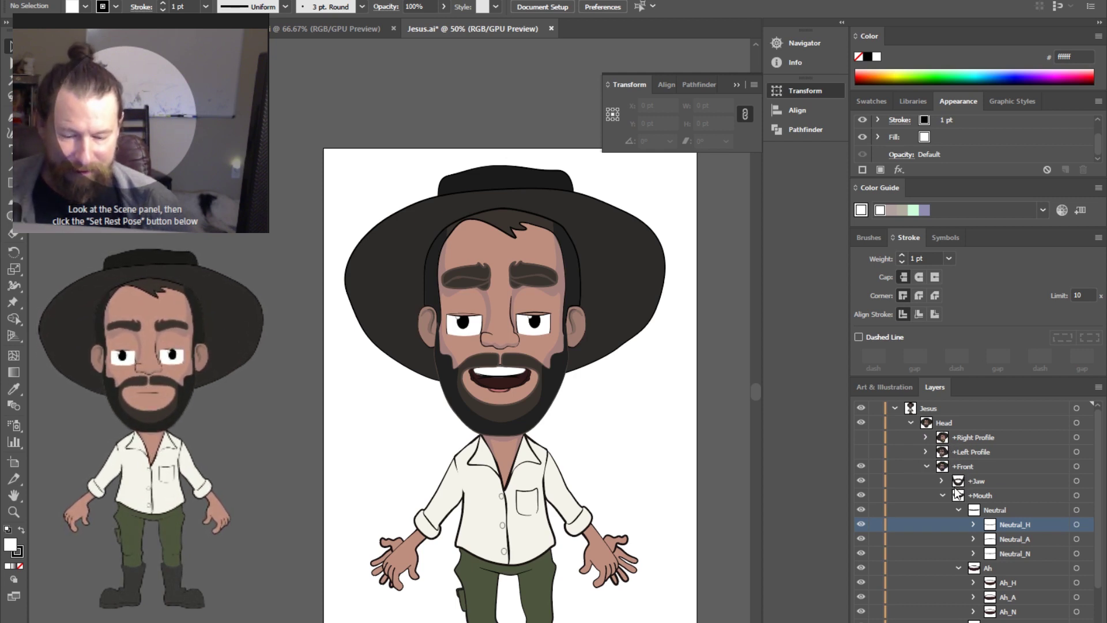
pyautogui.scroll(-3, 951, 497)
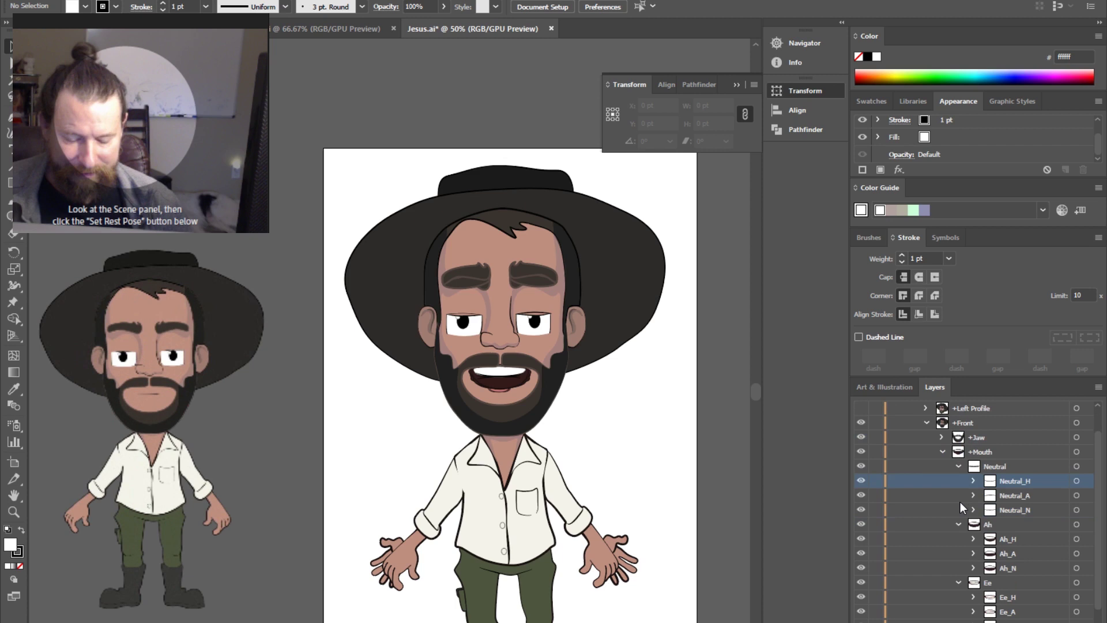
pyautogui.scroll(1, 972, 448)
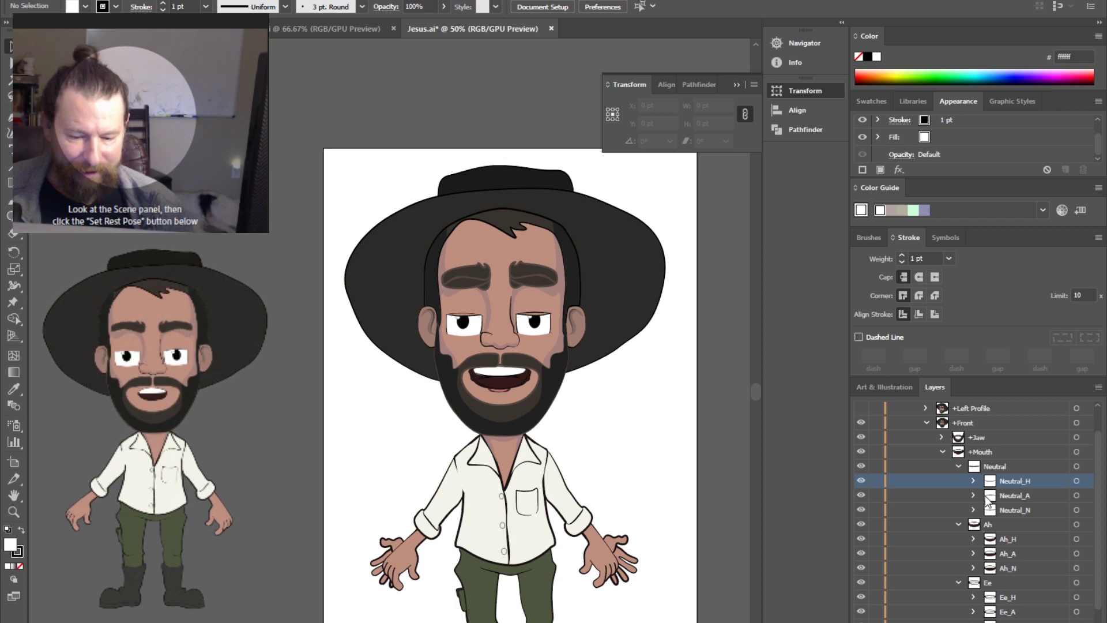
# Step: Collapse the Neutral, Ah and Ee groups and review the W-Oo mouth variants
pyautogui.click(959, 466)
pyautogui.click(958, 480)
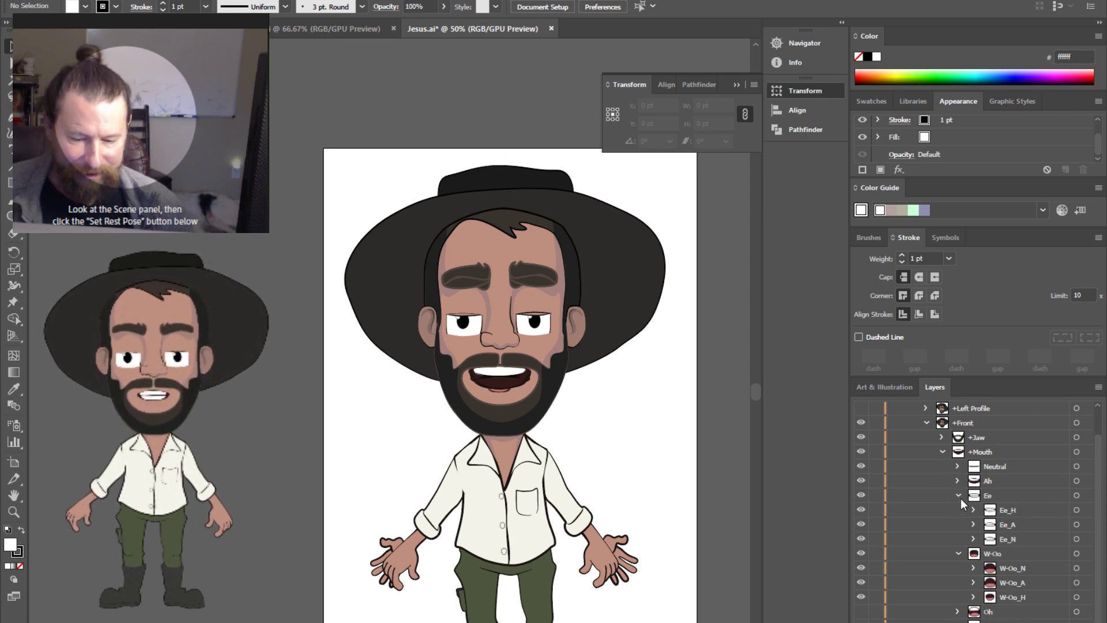
pyautogui.click(959, 496)
pyautogui.click(958, 509)
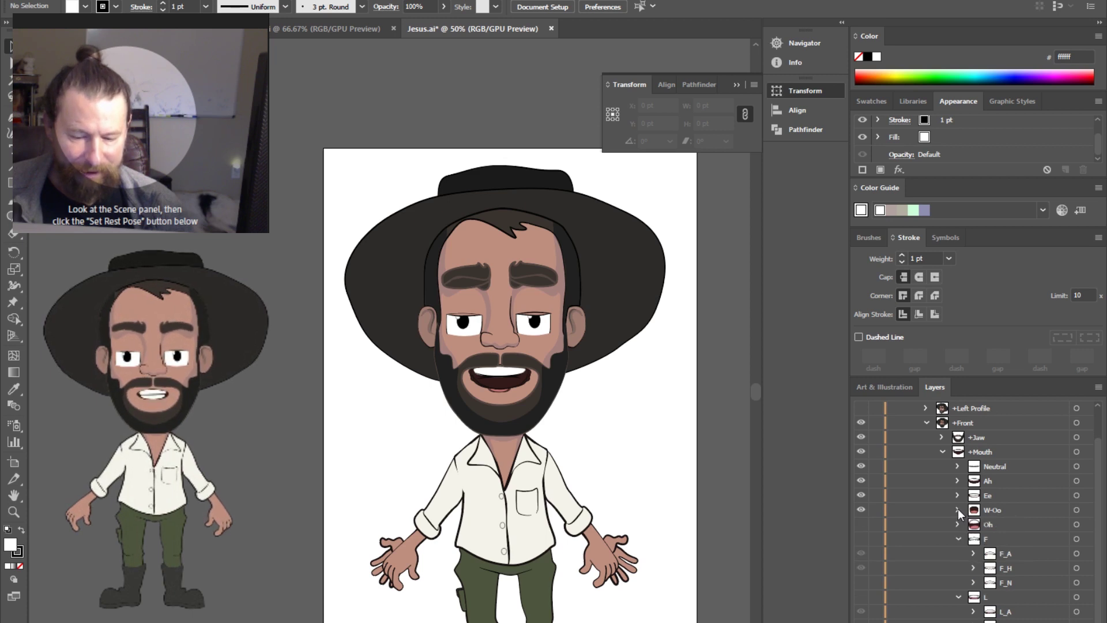
pyautogui.click(957, 510)
pyautogui.click(995, 509)
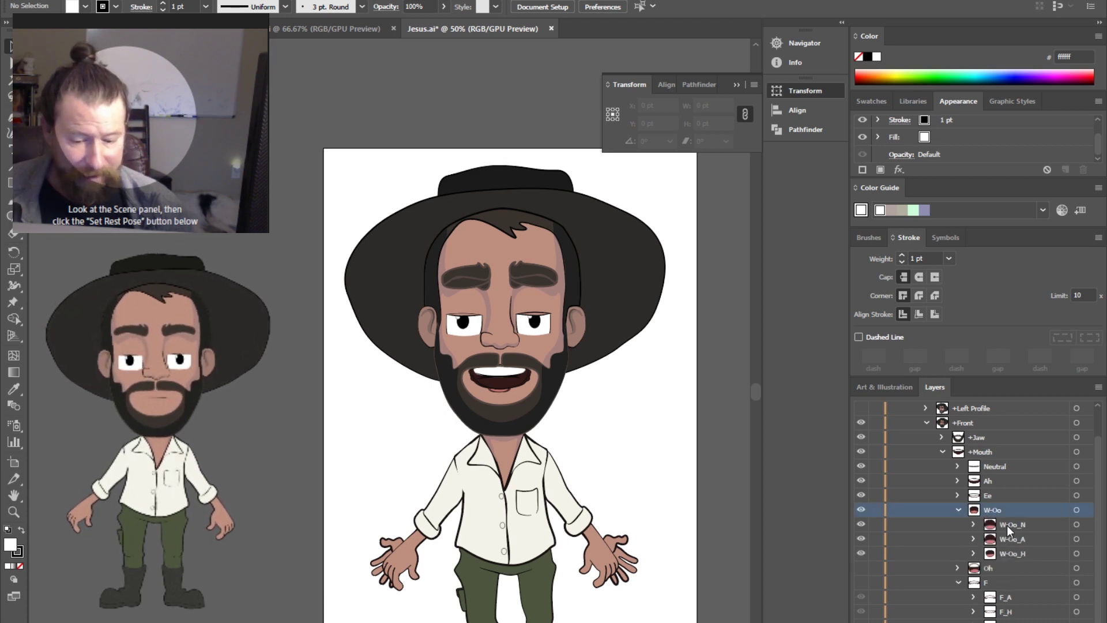
pyautogui.click(1007, 524)
pyautogui.click(1011, 538)
pyautogui.click(1012, 552)
pyautogui.click(1012, 541)
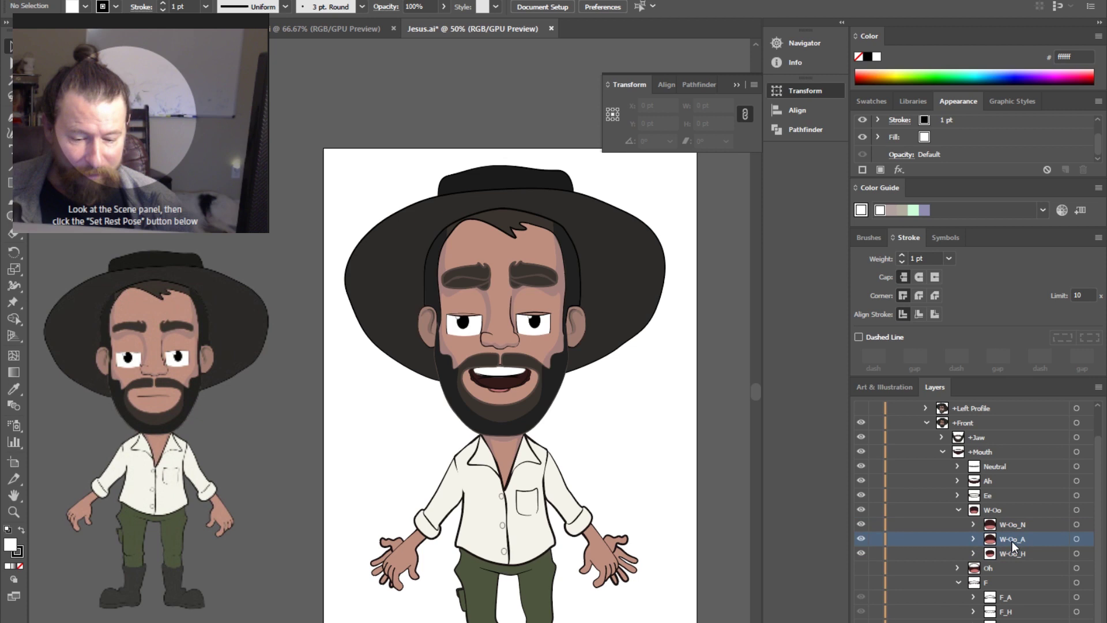
pyautogui.click(1010, 525)
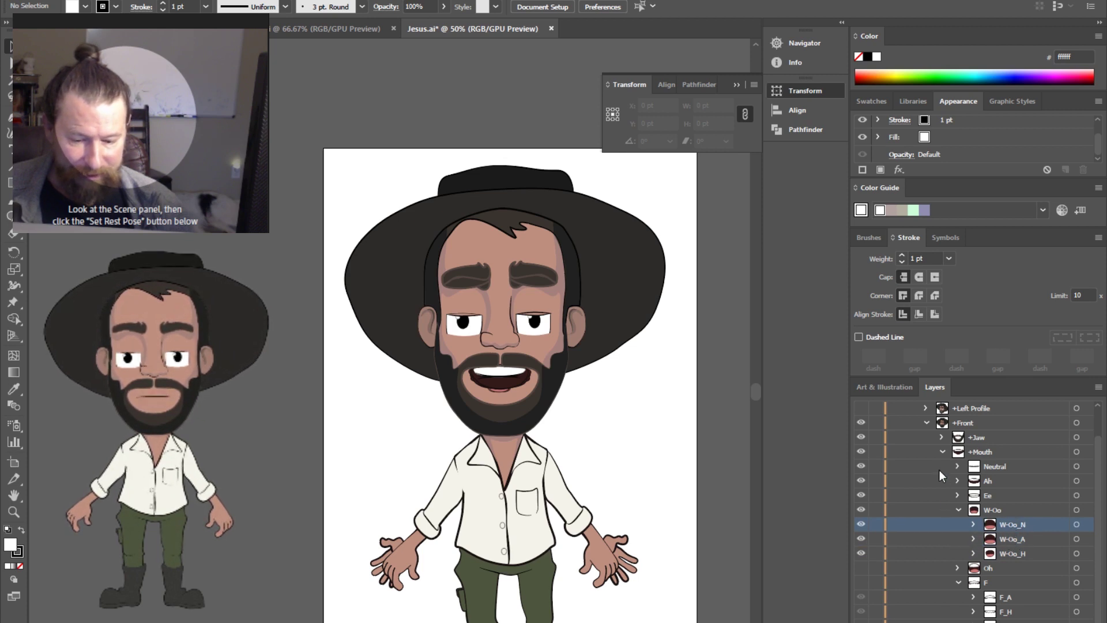
# Step: Collapse W-Oo, F and L, then hide the S, W-Oo, Ee and Ah mouths
pyautogui.click(958, 510)
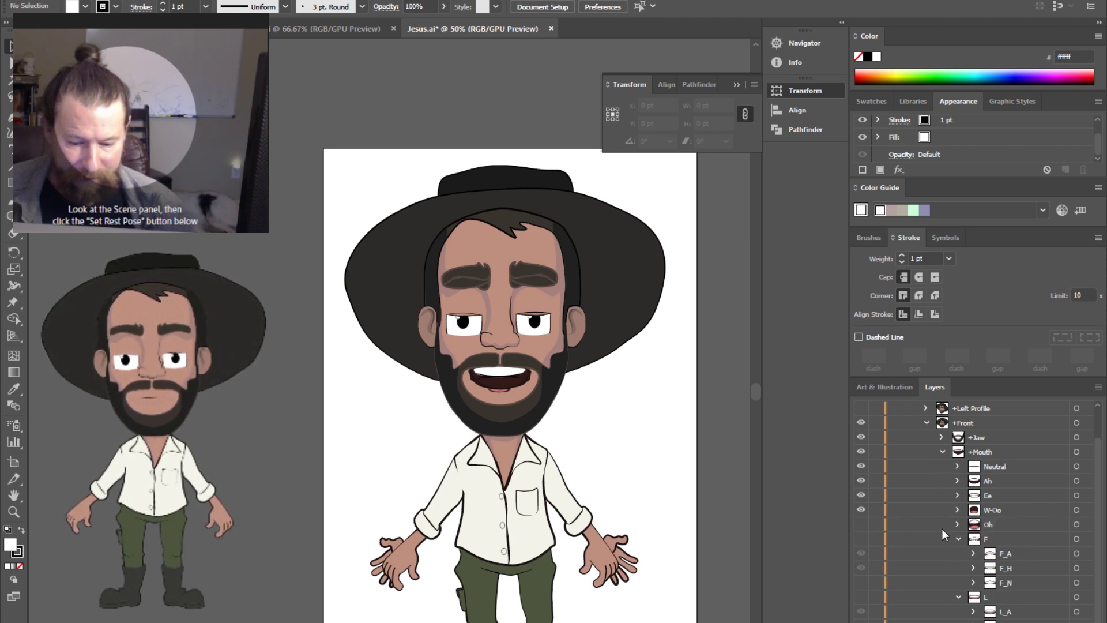
pyautogui.click(958, 539)
pyautogui.click(957, 553)
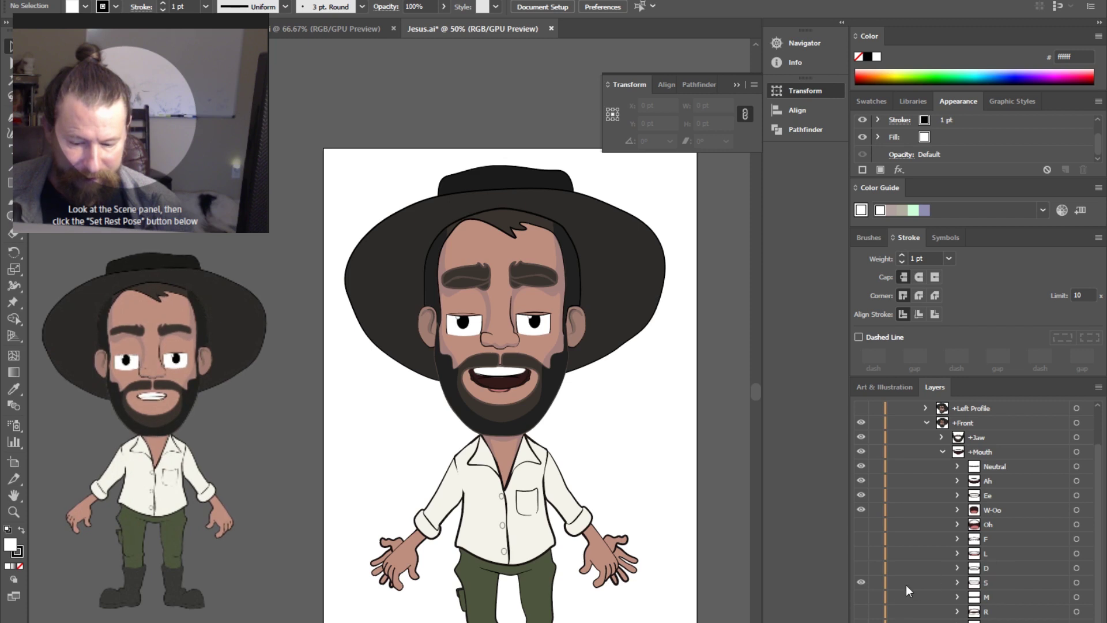
pyautogui.moveTo(861, 581); pyautogui.dragTo(861, 489)
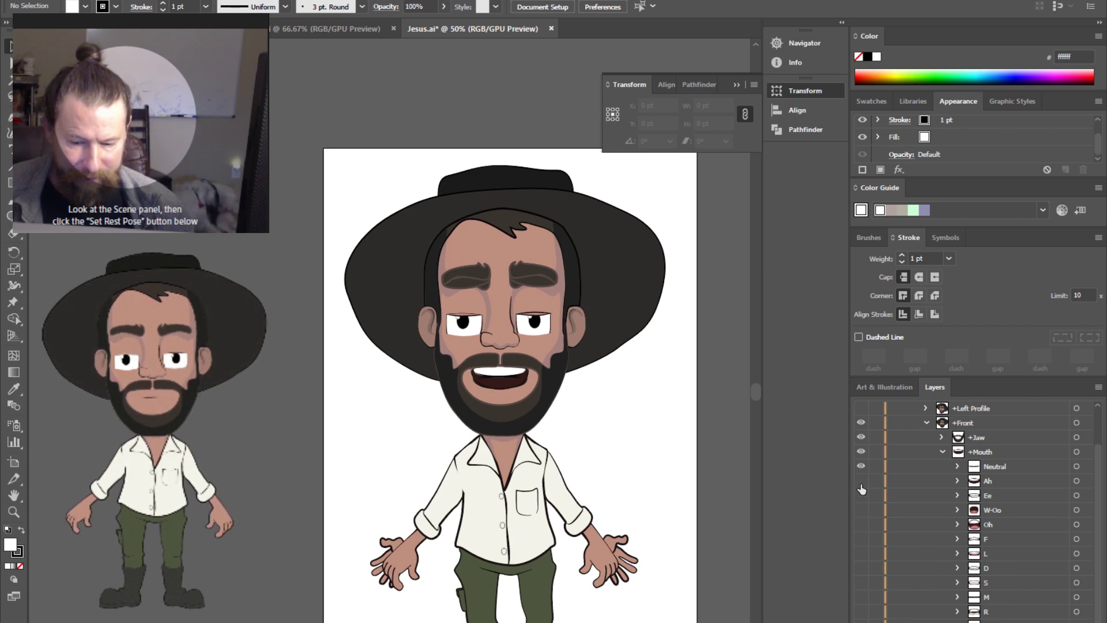
# Step: Compare the Neutral_H, Neutral_A and Neutral_N variants by toggling their visibility
pyautogui.click(957, 466)
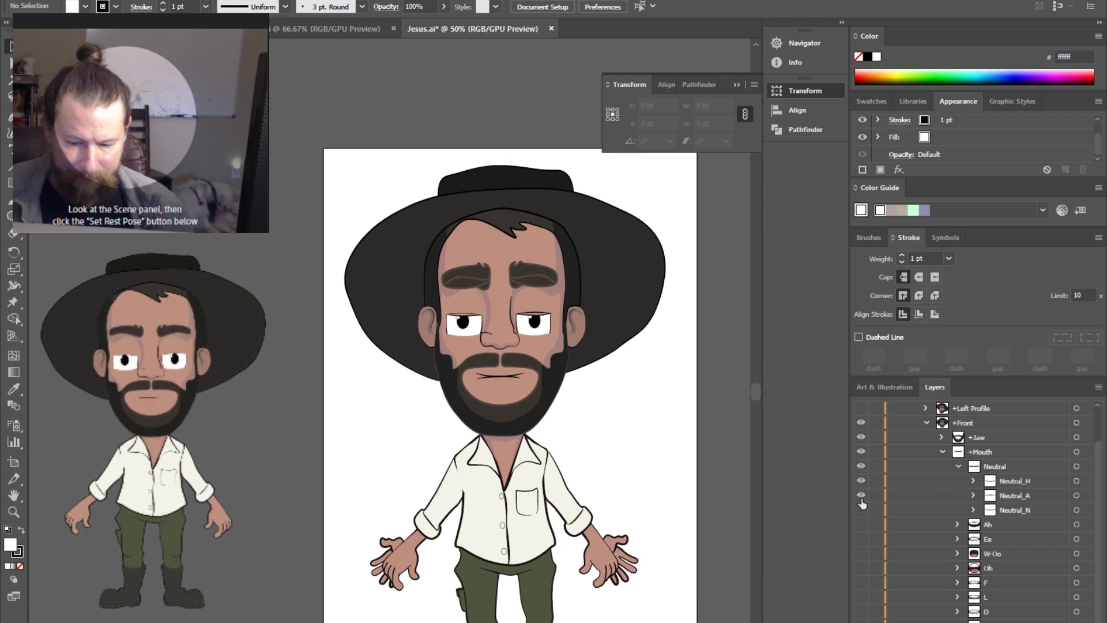
pyautogui.click(860, 480)
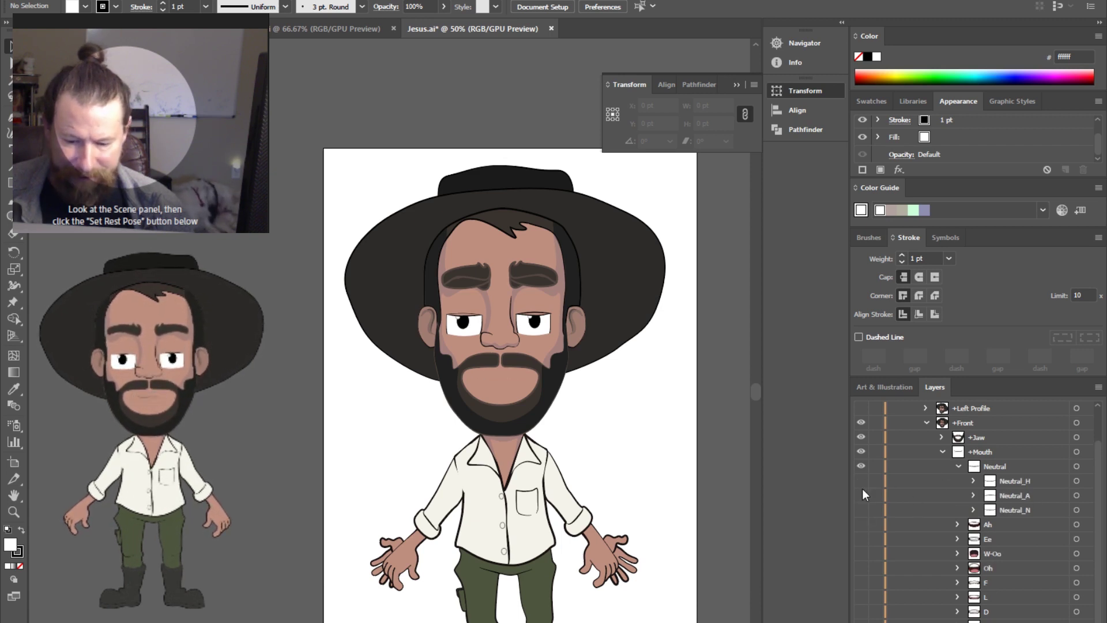
pyautogui.click(861, 495)
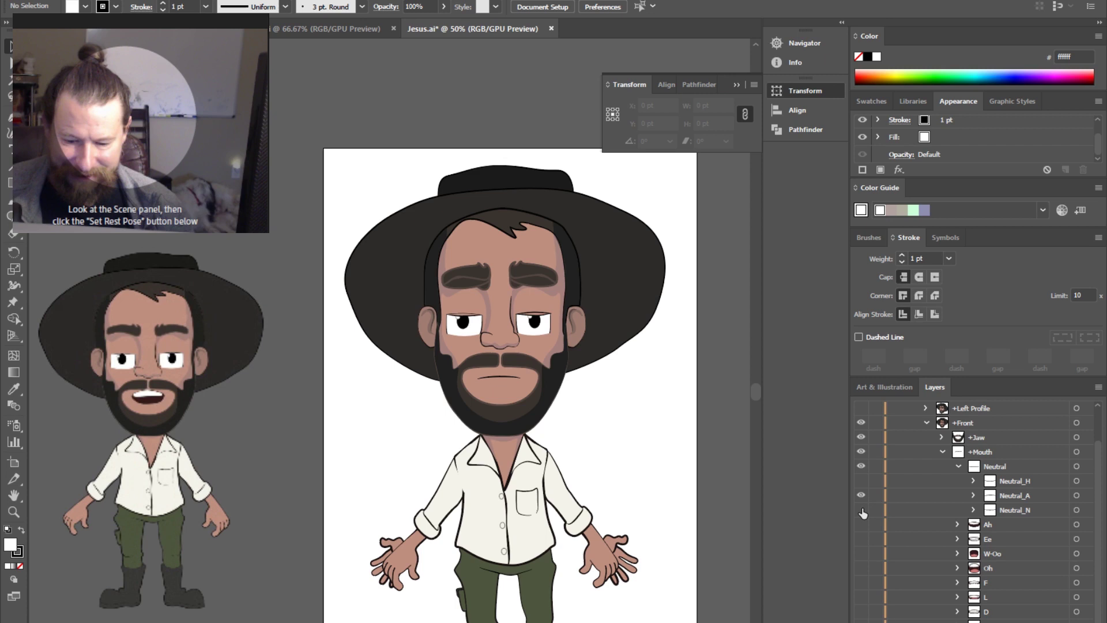
pyautogui.click(861, 510)
pyautogui.click(861, 495)
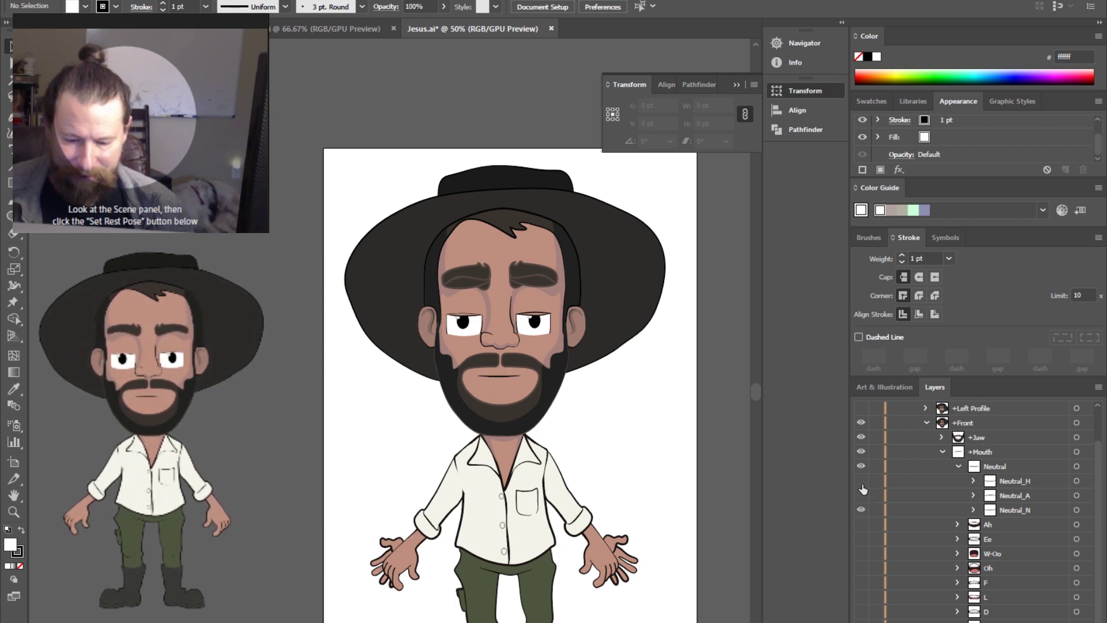
pyautogui.click(861, 480)
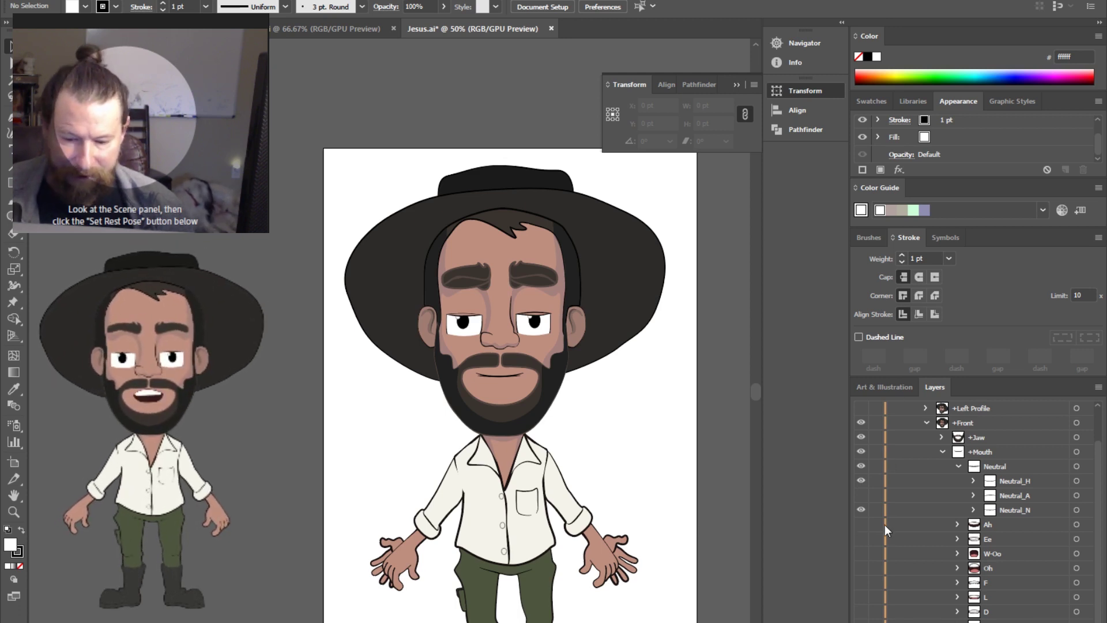
# Step: Show the open Ah mouth, hide Neutral, and zoom in on the mouth
pyautogui.click(943, 453)
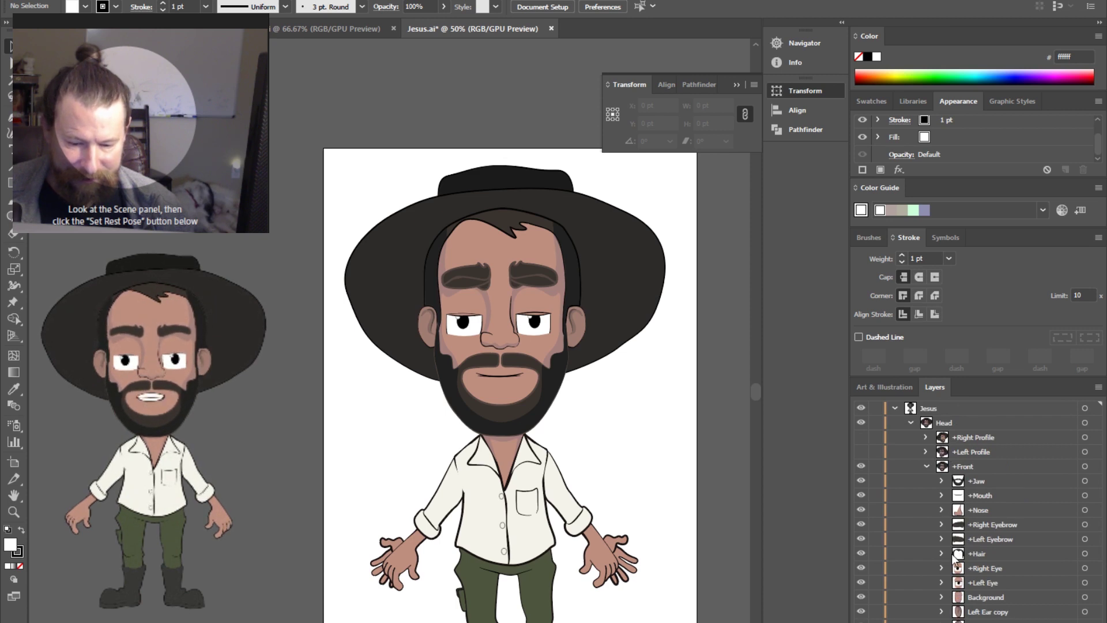
pyautogui.click(942, 497)
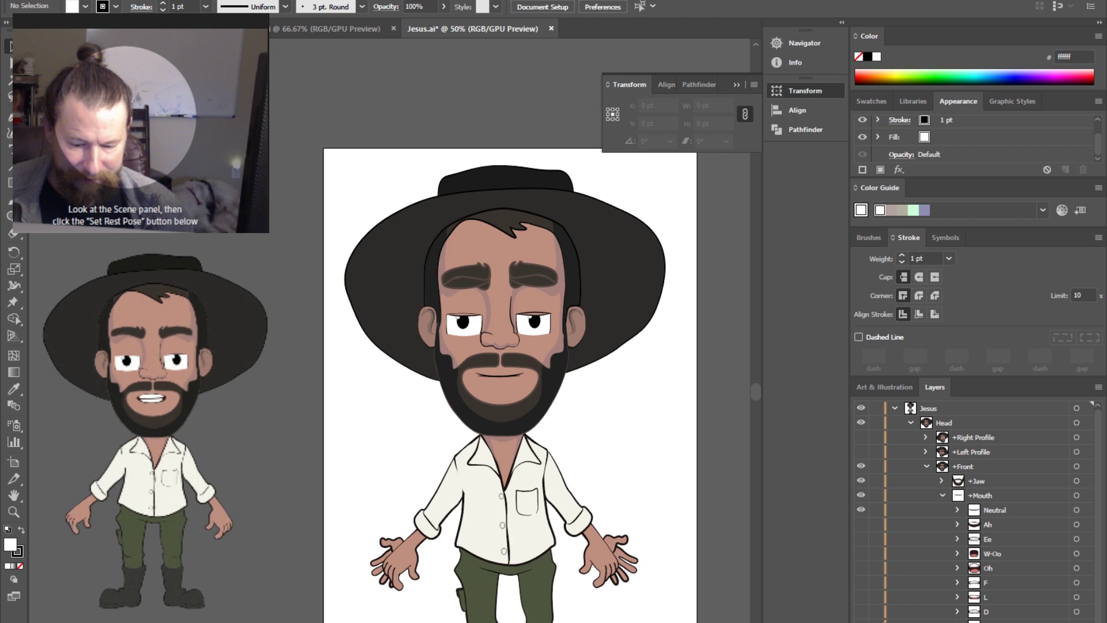
pyautogui.click(861, 524)
pyautogui.click(861, 510)
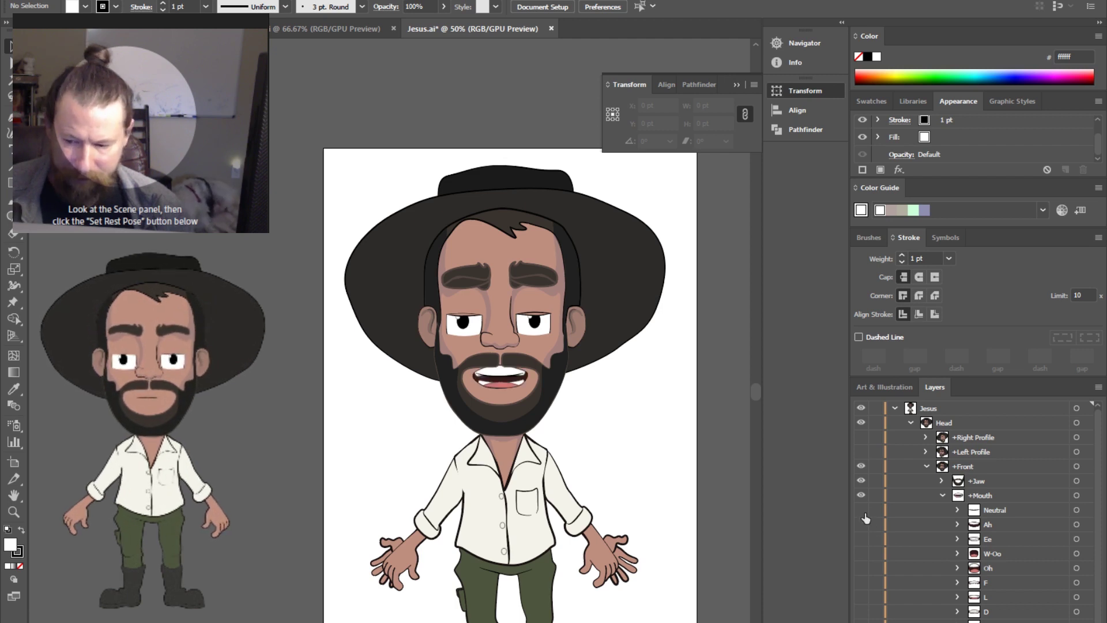
pyautogui.scroll(1, 505, 385)
pyautogui.scroll(1, 505, 385)
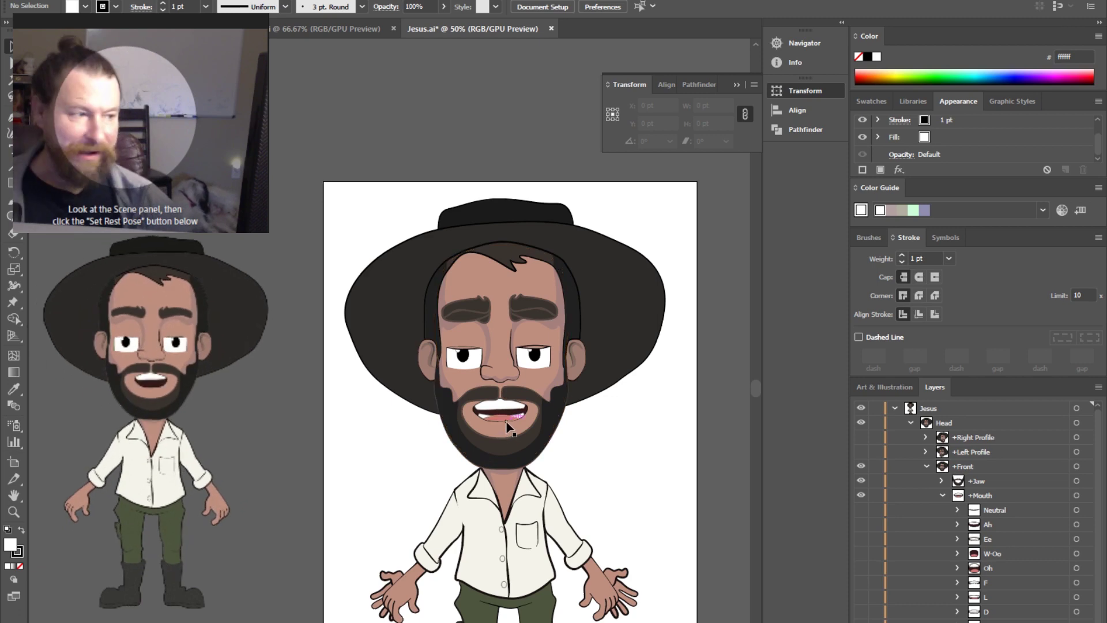
pyautogui.scroll(4, 506, 425)
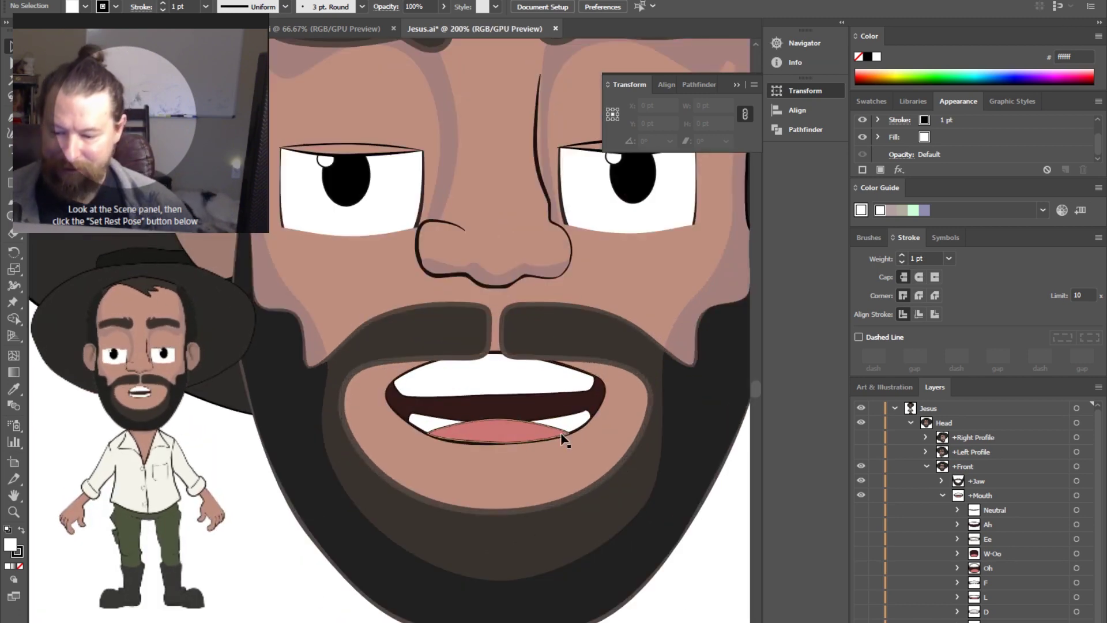
pyautogui.scroll(-2, 524, 427)
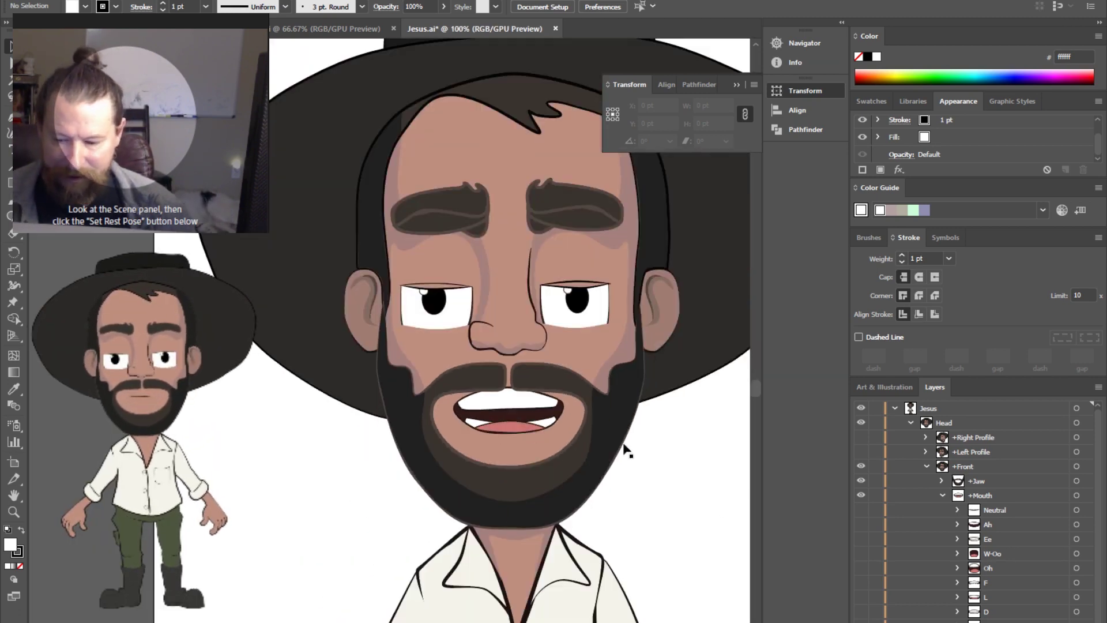
pyautogui.scroll(1, 521, 457)
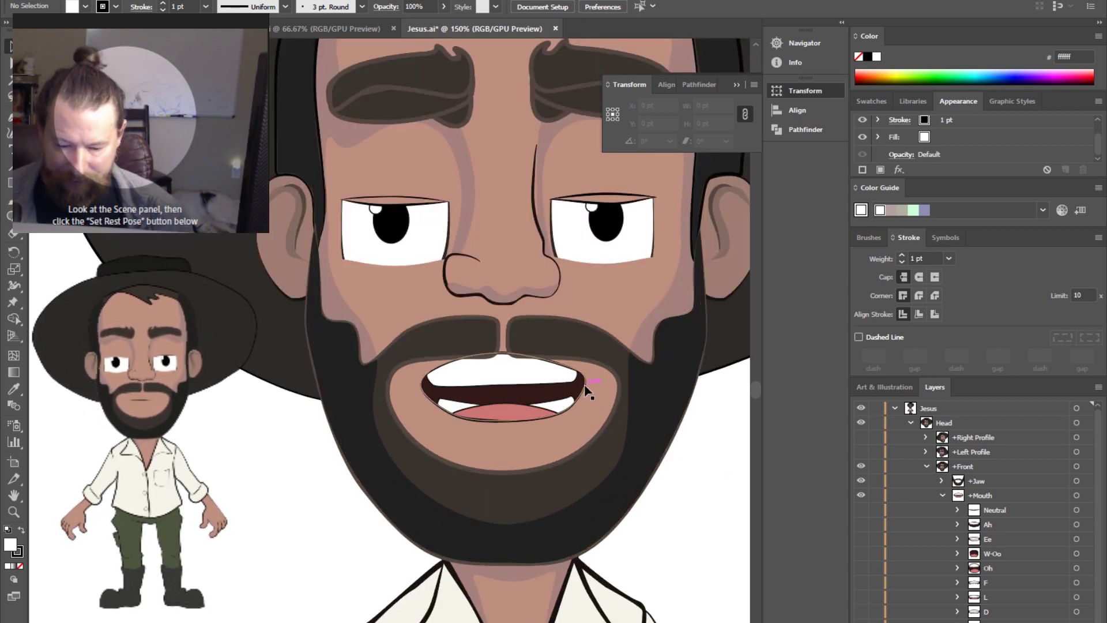
# Step: Flatten the tongue and raise both corners of the Ah mouth interior
pyautogui.click(508, 411)
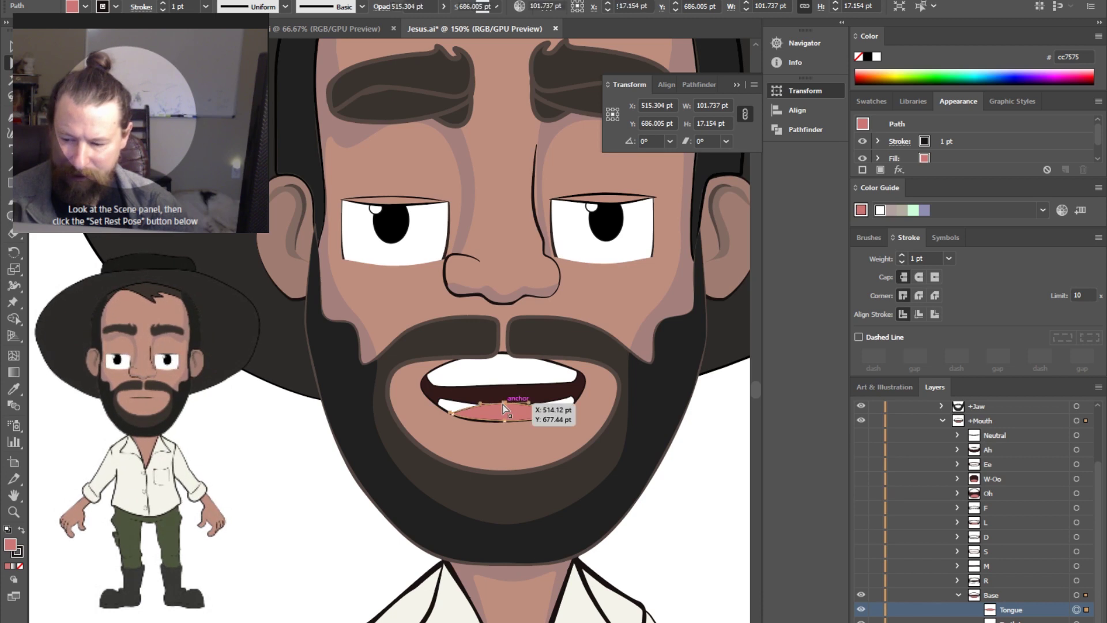
pyautogui.moveTo(504, 405)
pyautogui.mouseDown()
pyautogui.moveTo(508, 420)
pyautogui.moveTo(504, 398)
pyautogui.mouseUp()
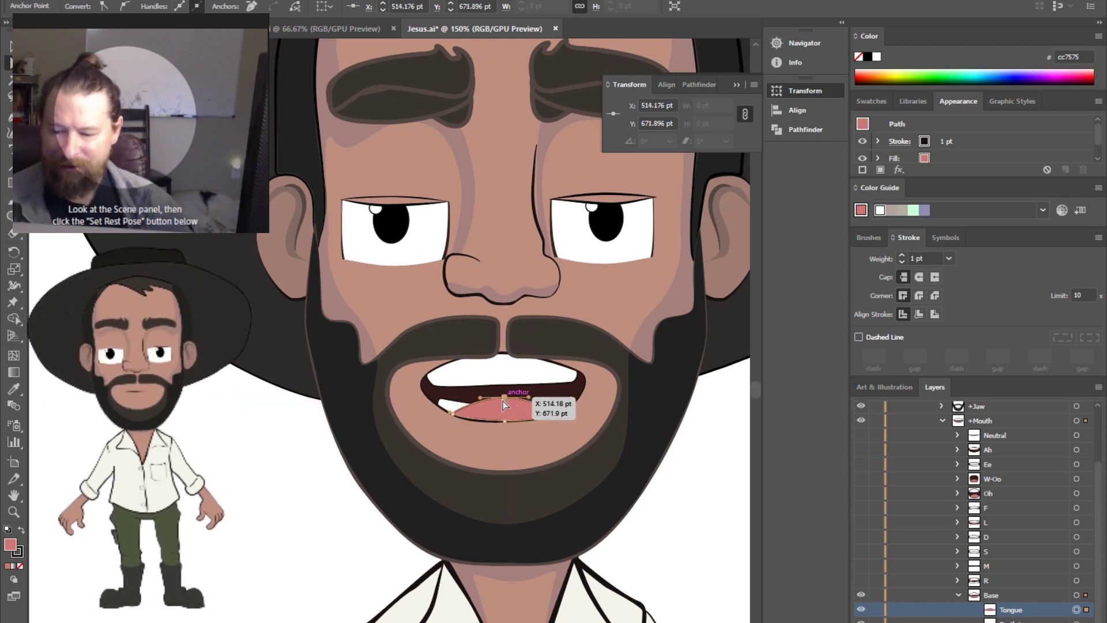
pyautogui.click(584, 391)
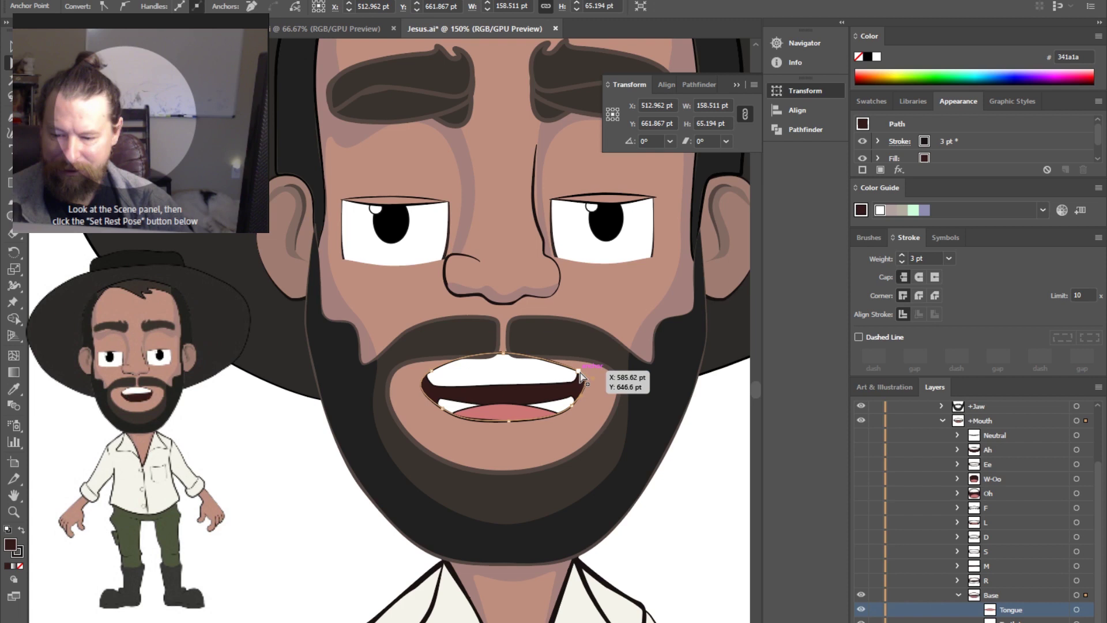
pyautogui.moveTo(580, 372); pyautogui.dragTo(584, 361)
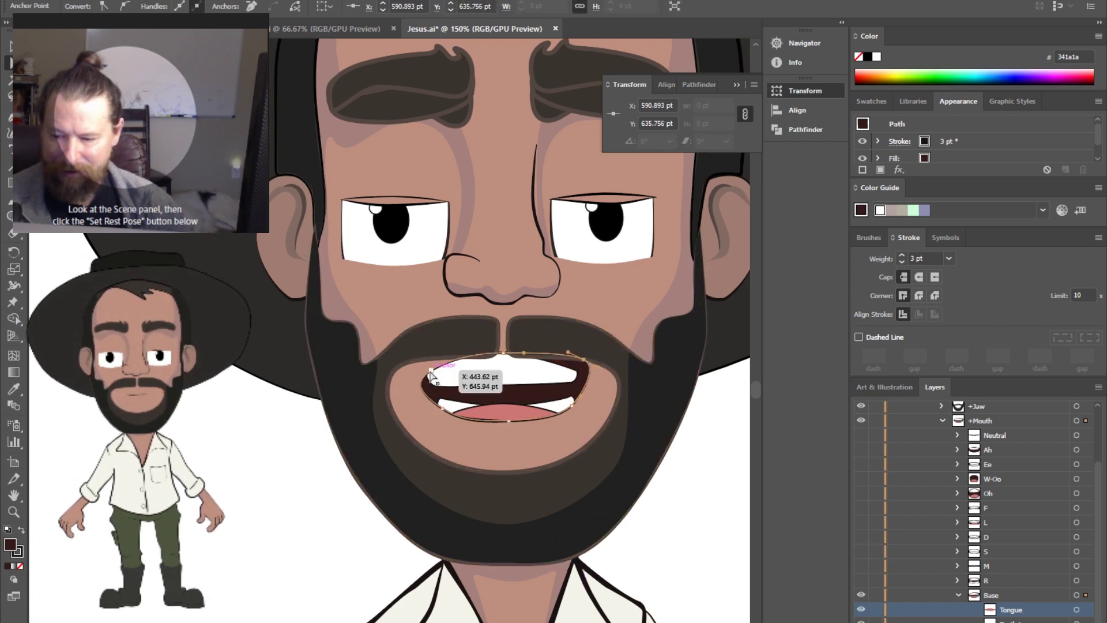
pyautogui.moveTo(432, 375); pyautogui.dragTo(428, 361)
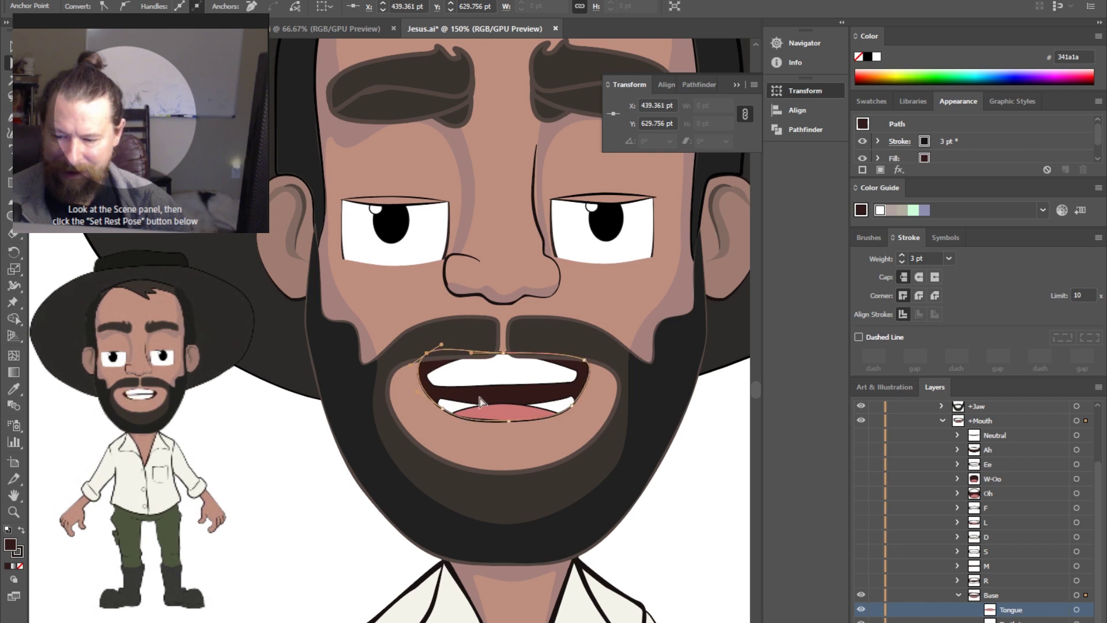
# Step: Lift the left and right end points of the upper teeth
pyautogui.click(478, 375)
pyautogui.click(429, 376)
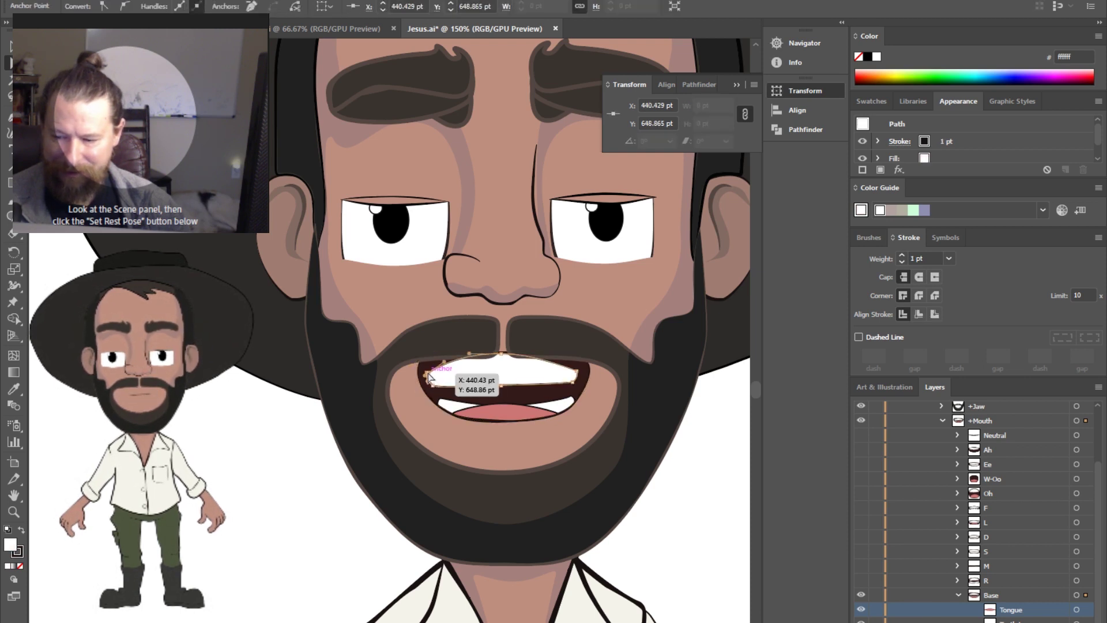
pyautogui.moveTo(429, 376); pyautogui.dragTo(426, 353)
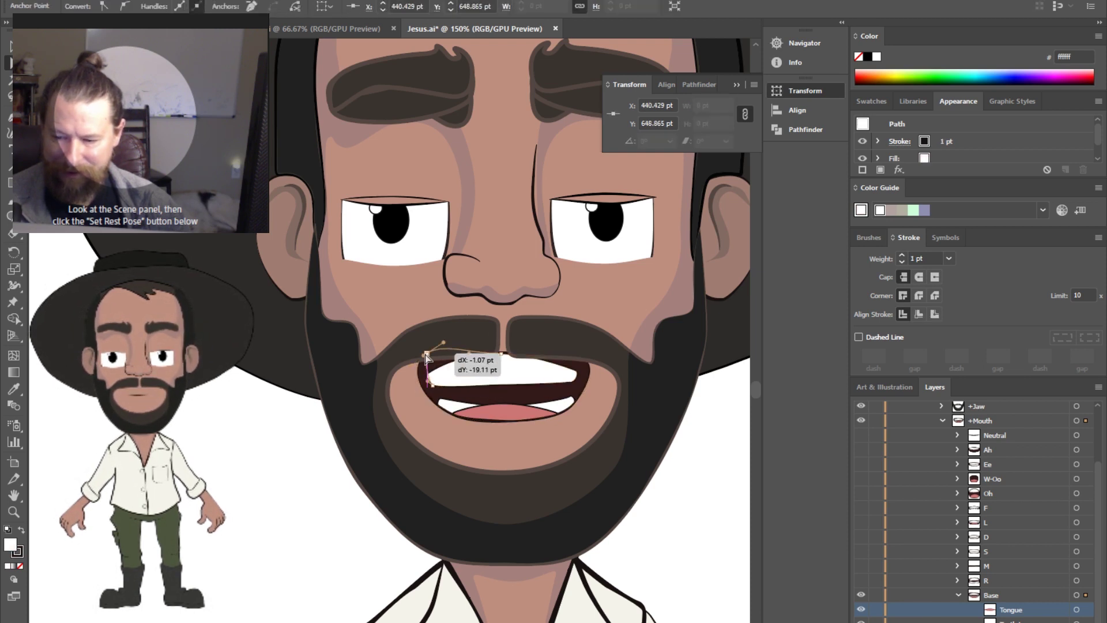
pyautogui.click(580, 378)
pyautogui.moveTo(579, 378); pyautogui.dragTo(579, 359)
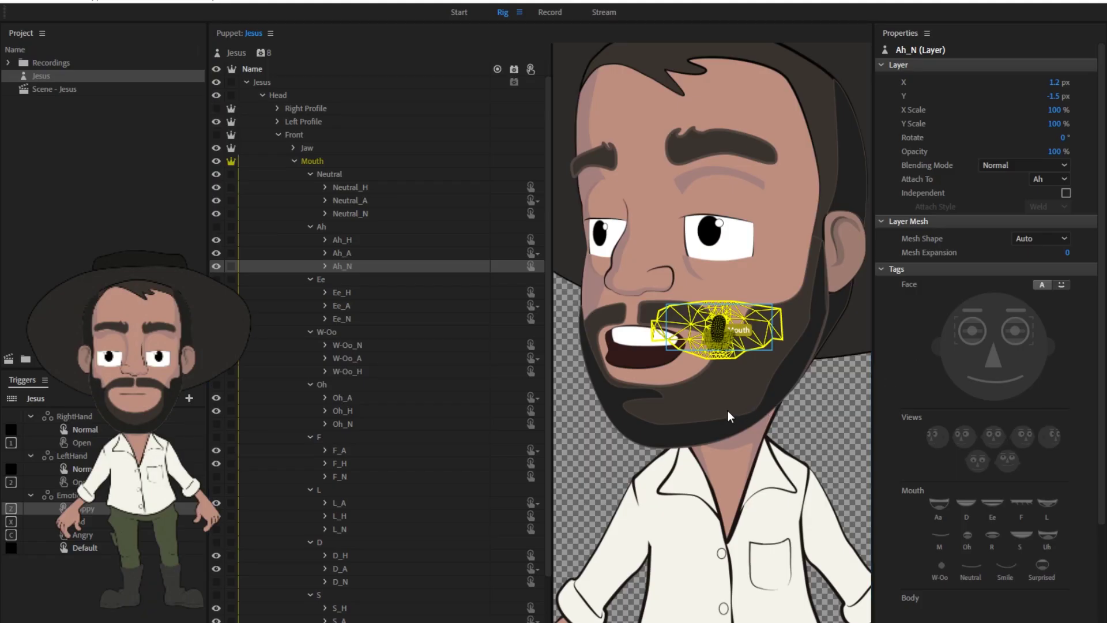
pyautogui.click(316, 162)
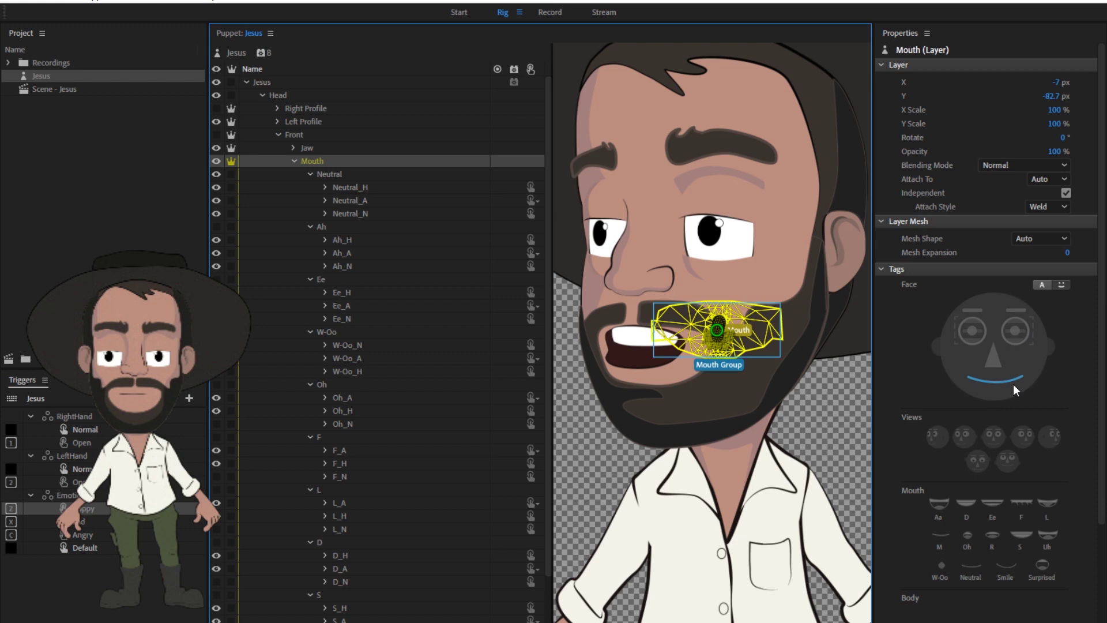
pyautogui.click(337, 174)
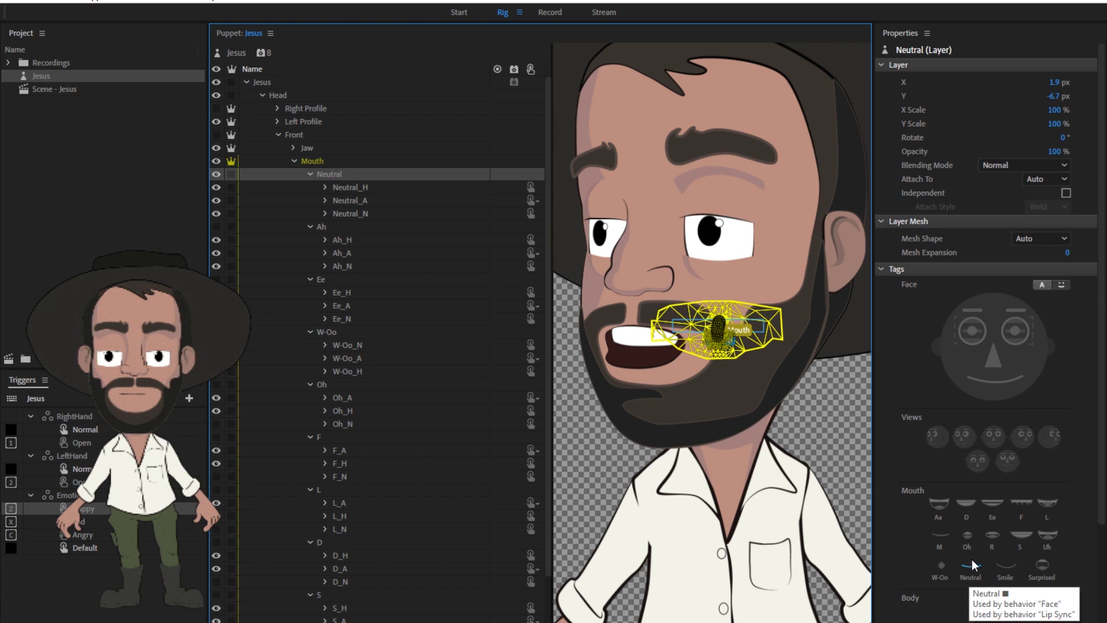
pyautogui.click(327, 226)
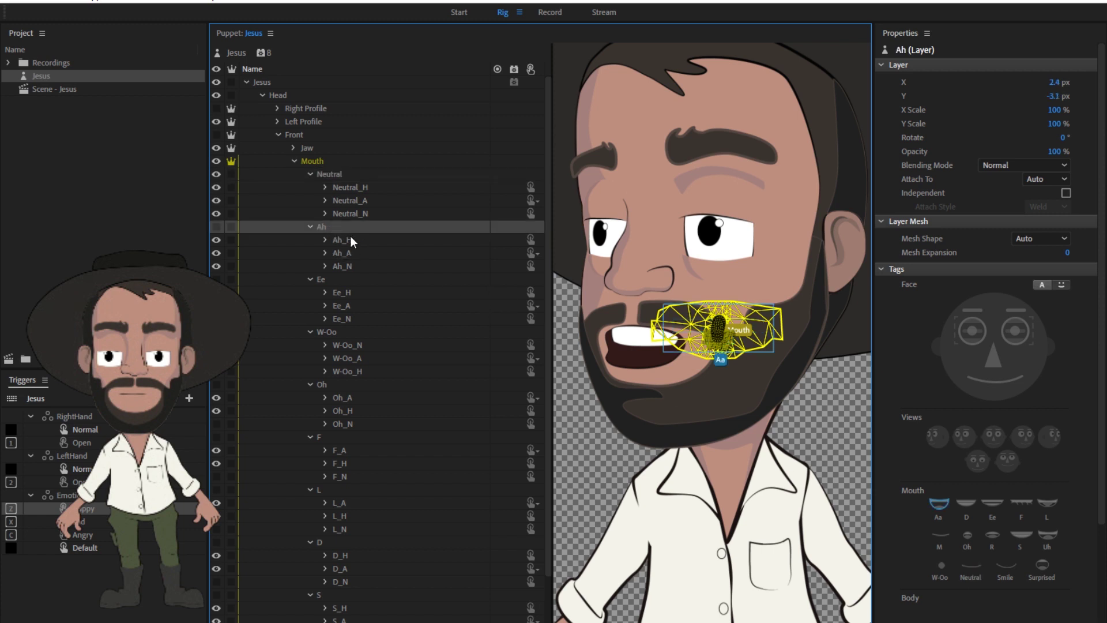
pyautogui.click(329, 275)
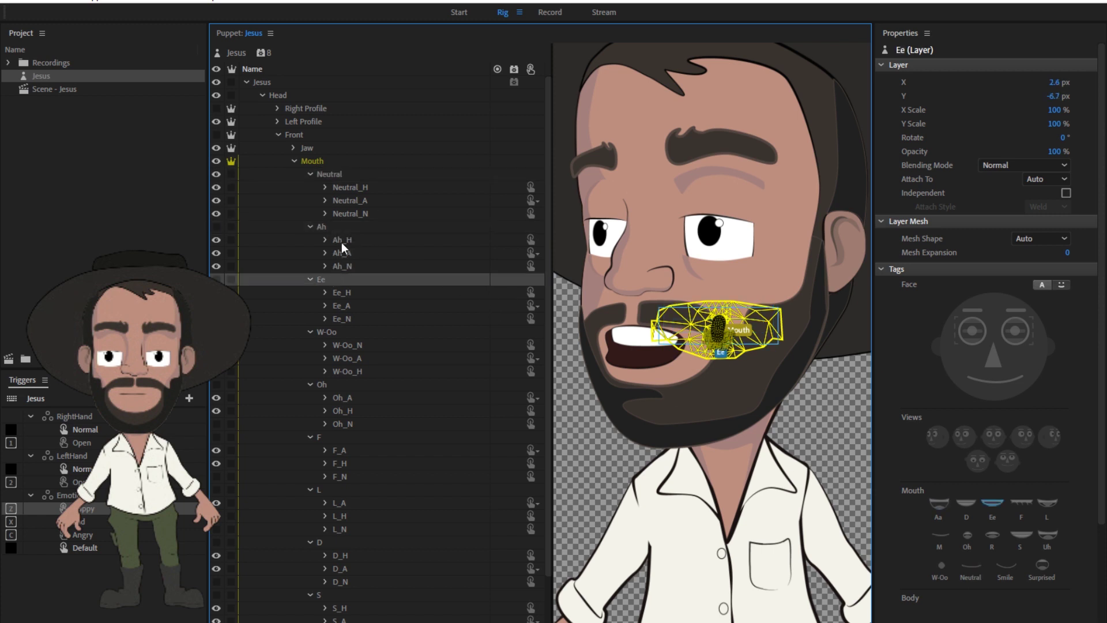
pyautogui.click(351, 186)
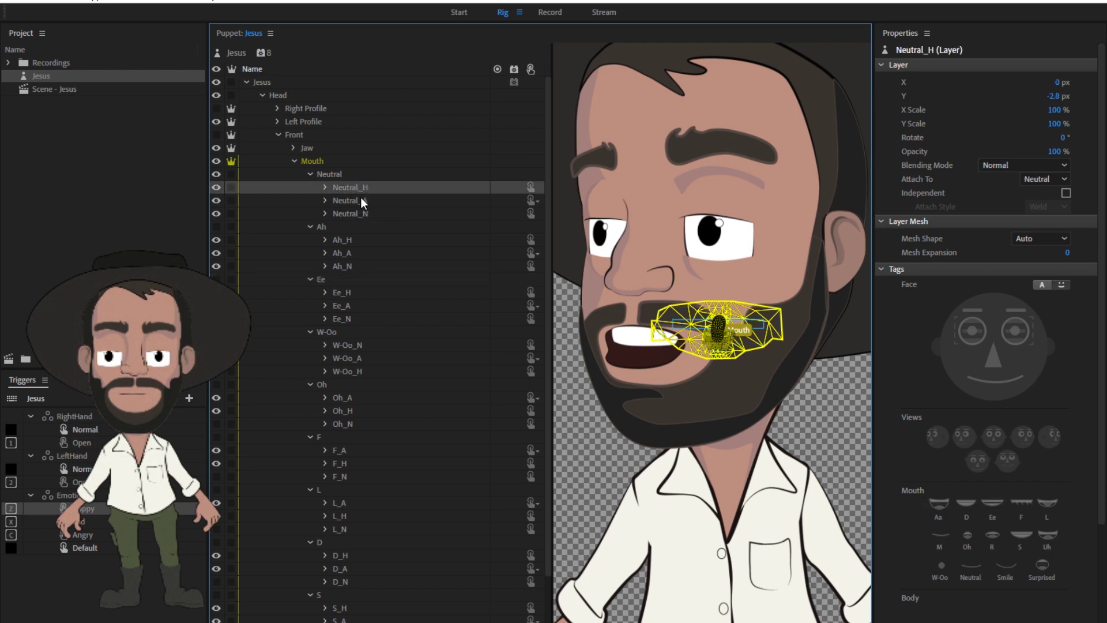
pyautogui.click(361, 200)
pyautogui.click(355, 191)
pyautogui.click(84, 500)
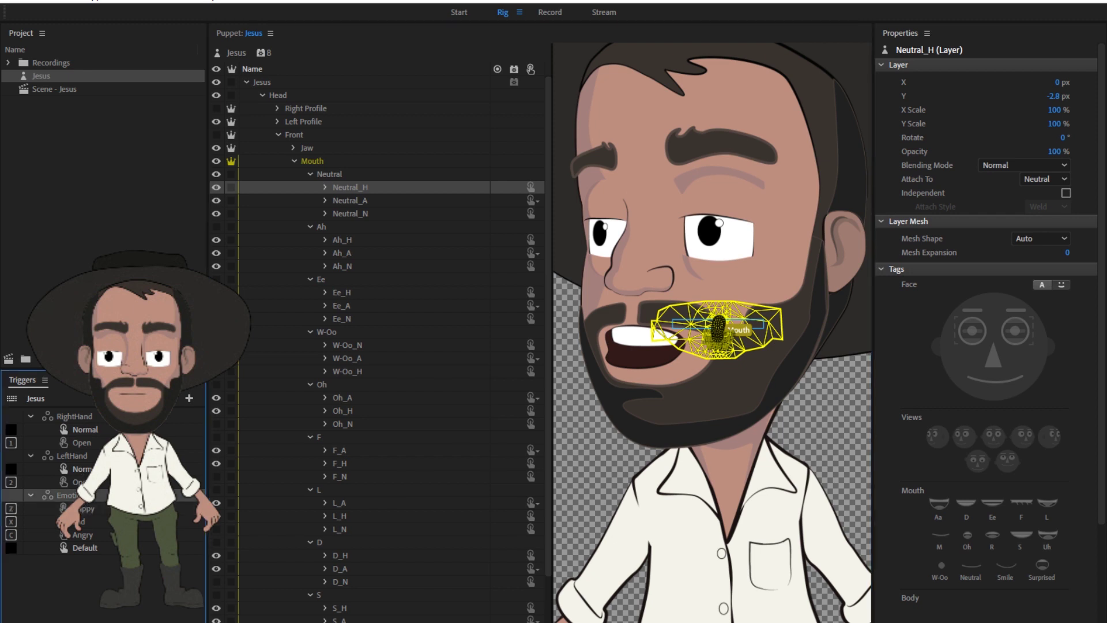
pyautogui.click(189, 397)
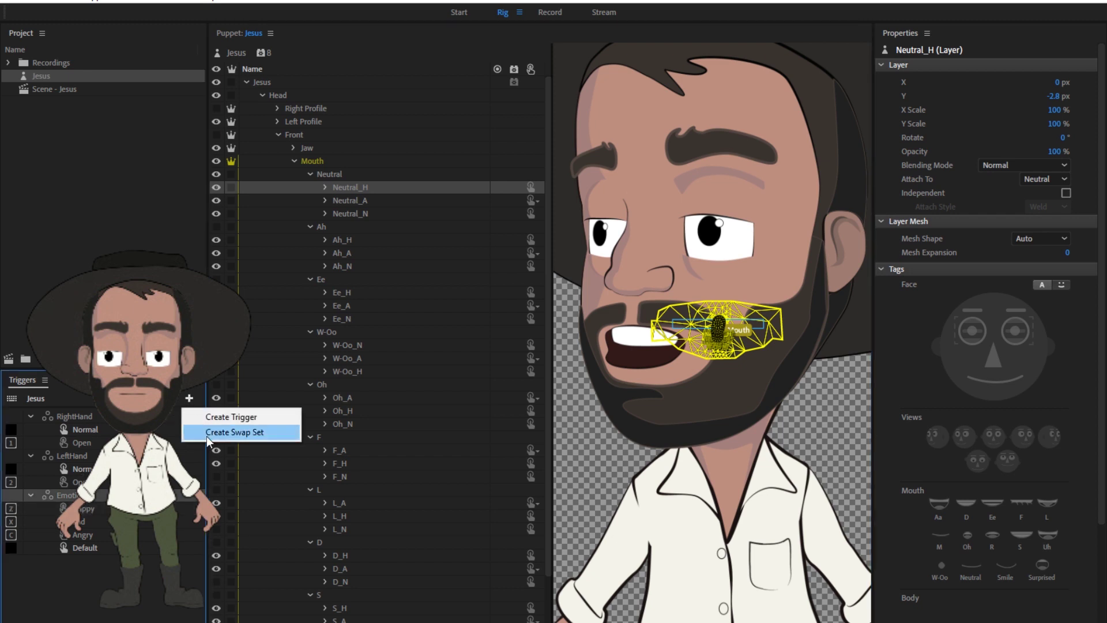
pyautogui.click(118, 579)
pyautogui.click(58, 495)
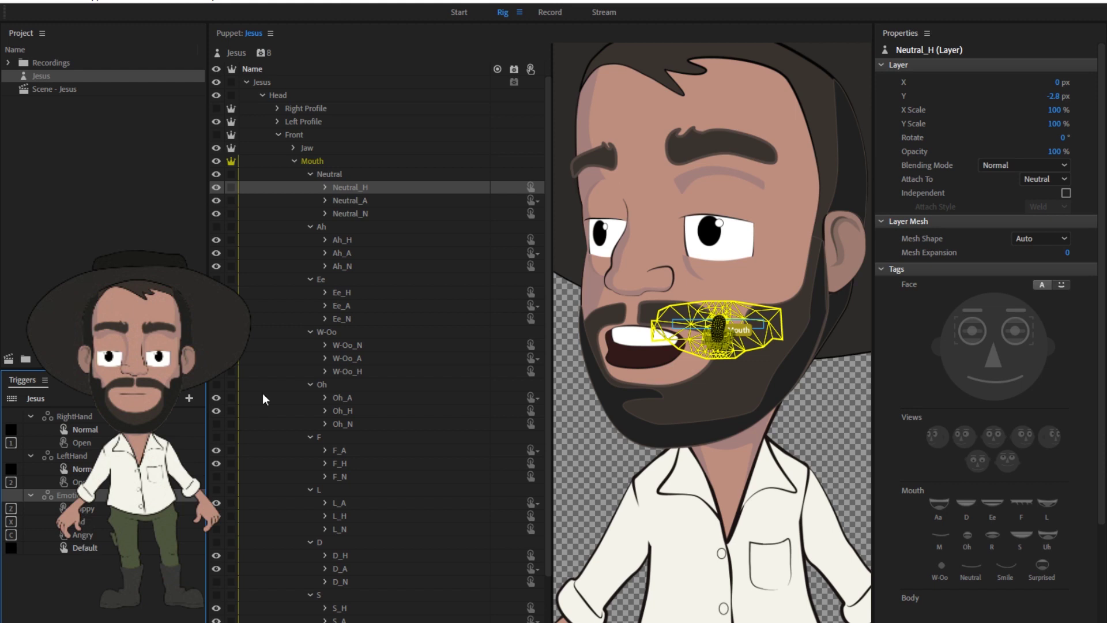
pyautogui.moveTo(352, 185); pyautogui.dragTo(353, 212)
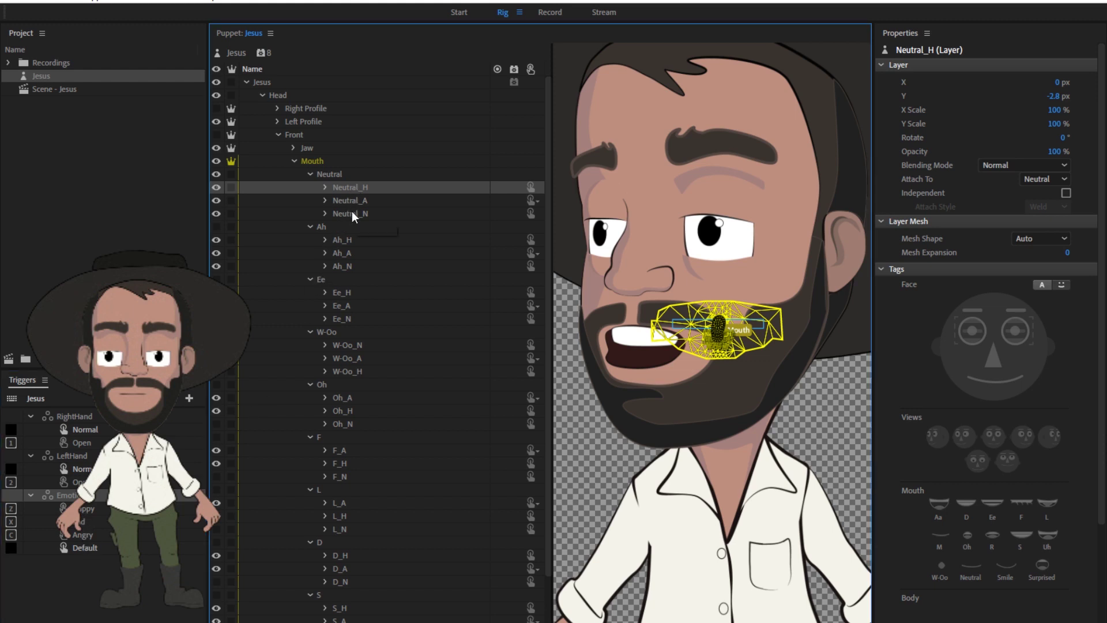
pyautogui.keyDown('ctrl'); pyautogui.click(344, 240); pyautogui.keyUp('ctrl')
pyautogui.keyDown('ctrl'); pyautogui.click(345, 292); pyautogui.keyUp('ctrl')
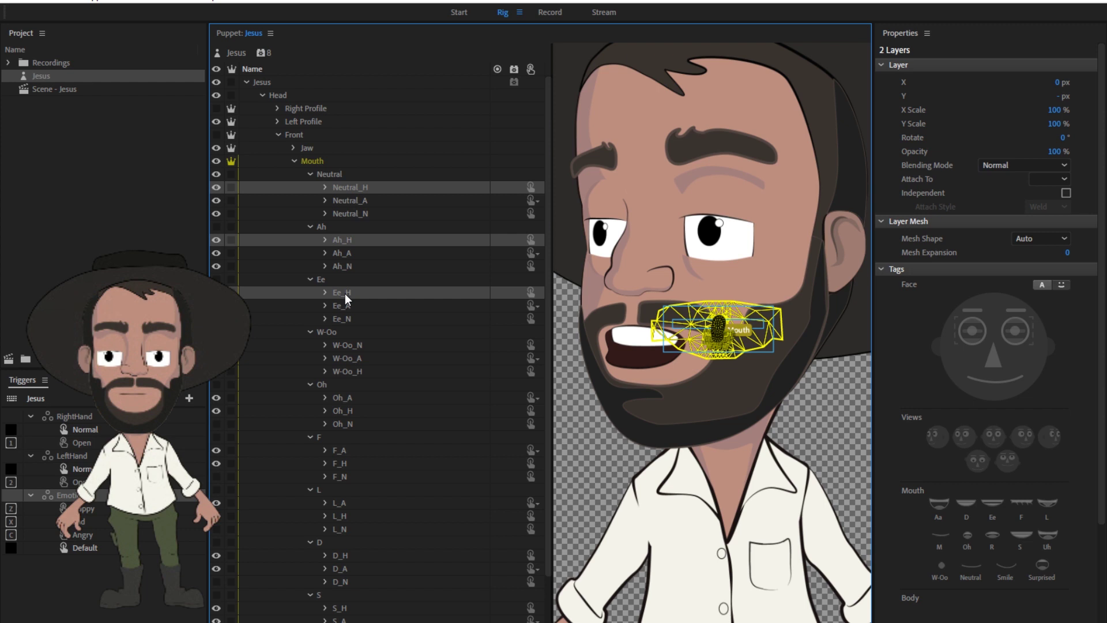
pyautogui.keyDown('ctrl'); pyautogui.click(357, 370); pyautogui.keyUp('ctrl')
pyautogui.keyDown('ctrl'); pyautogui.click(348, 412); pyautogui.keyUp('ctrl')
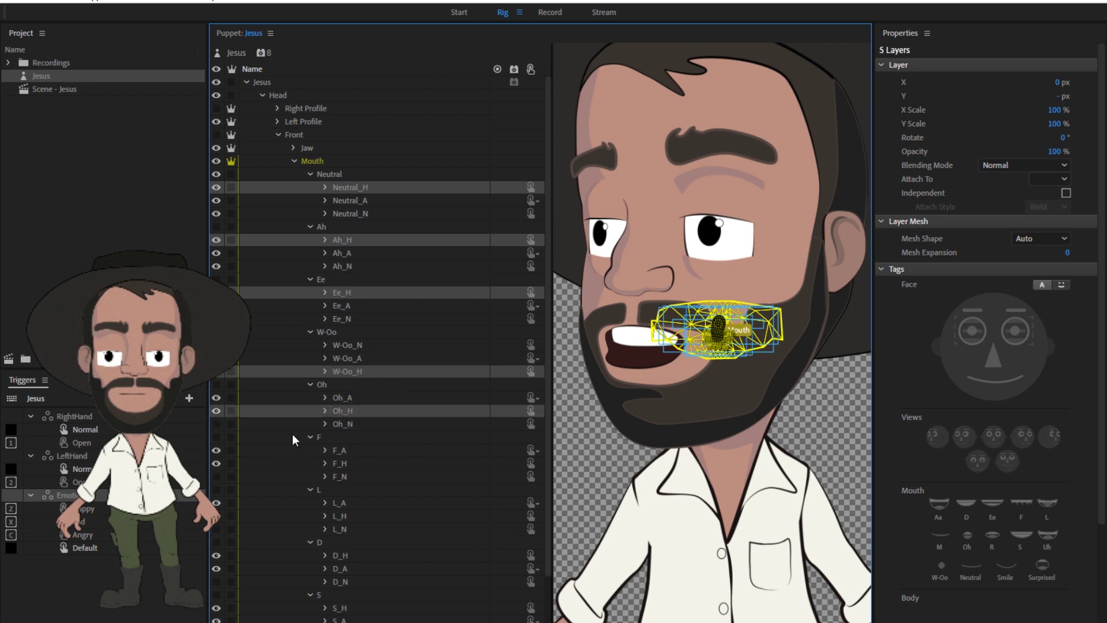
pyautogui.click(366, 199)
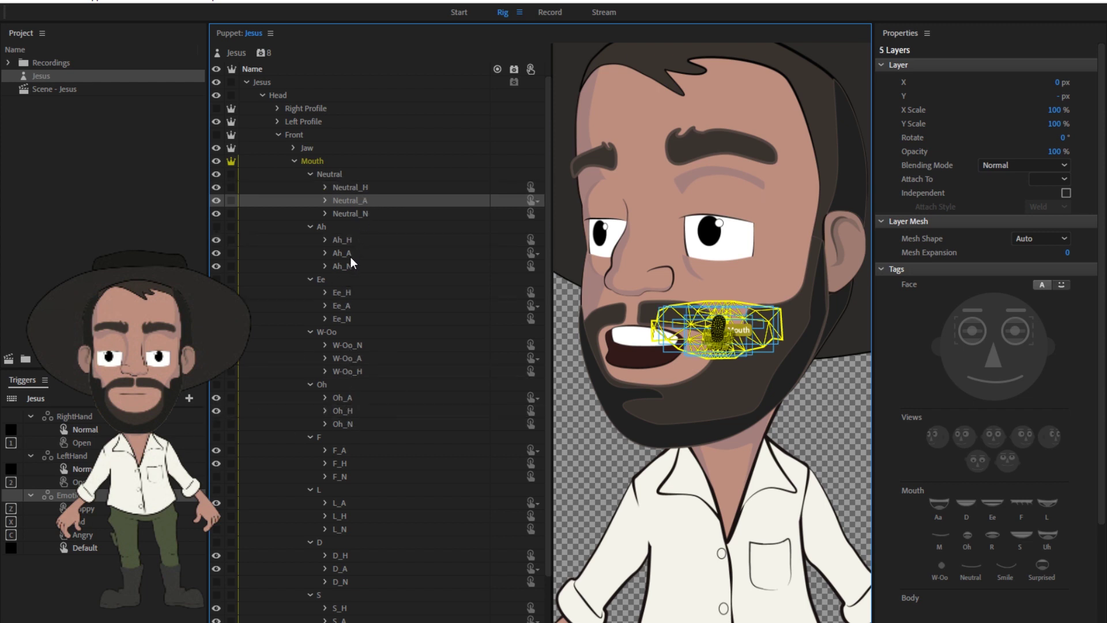
pyautogui.keyDown('ctrl'); pyautogui.click(347, 254); pyautogui.keyUp('ctrl')
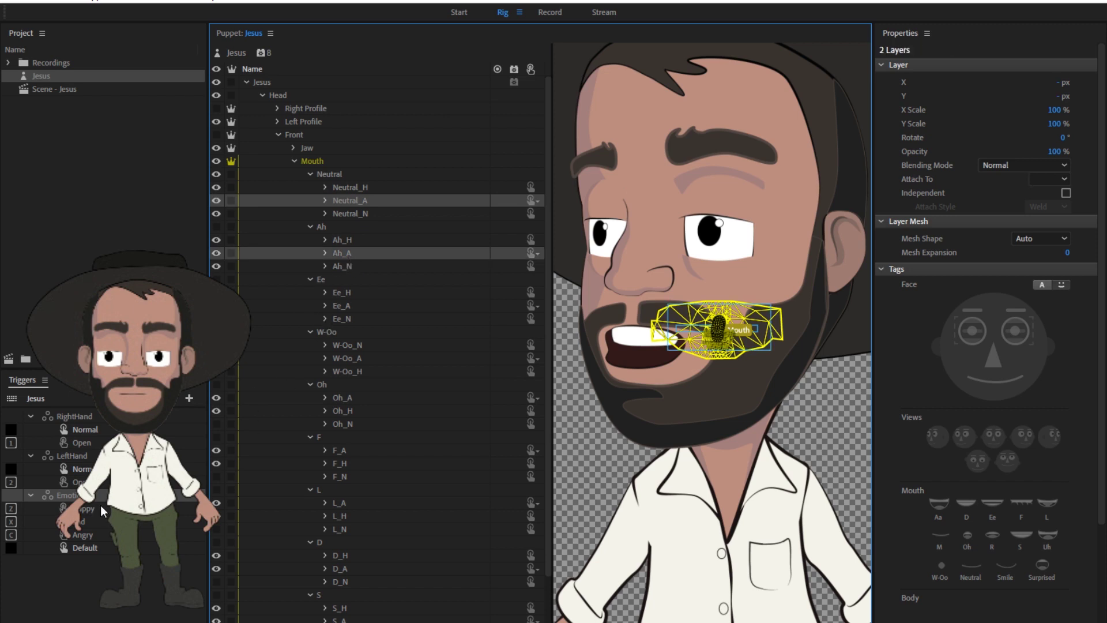
pyautogui.click(364, 213)
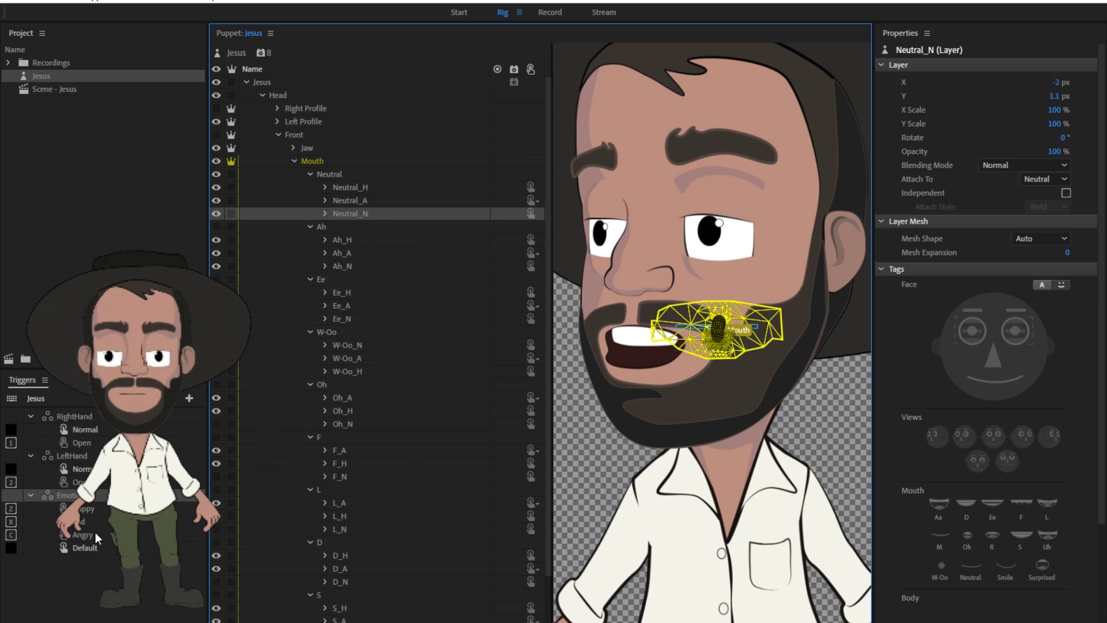
pyautogui.click(65, 549)
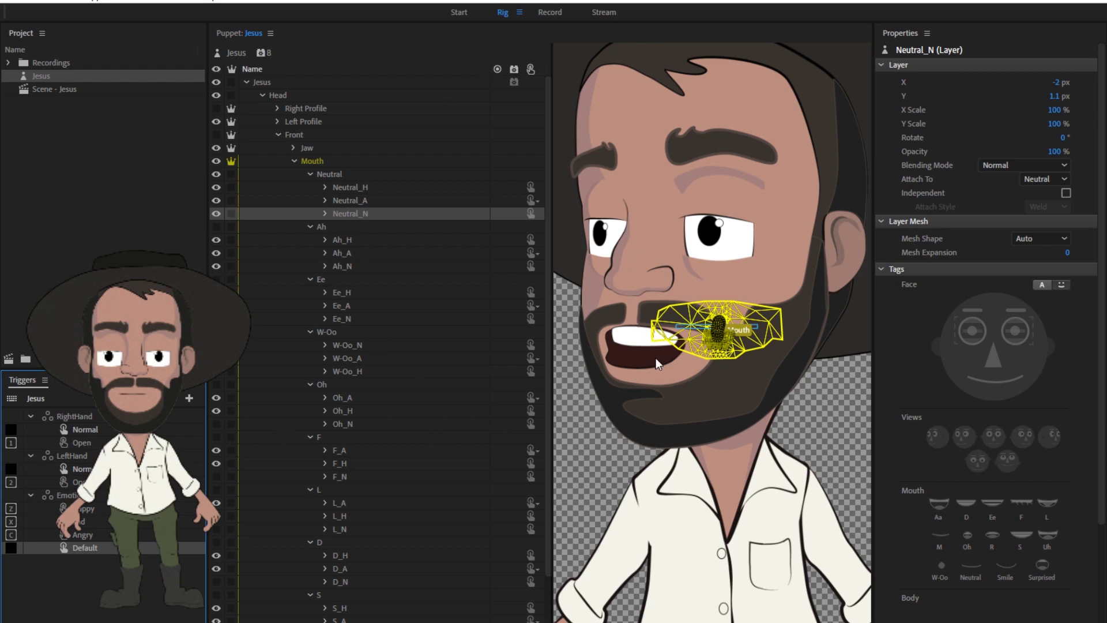
# Step: Switch to Record, expand the Face behavior's properties, and open File > Open Recent Project
pyautogui.click(550, 12)
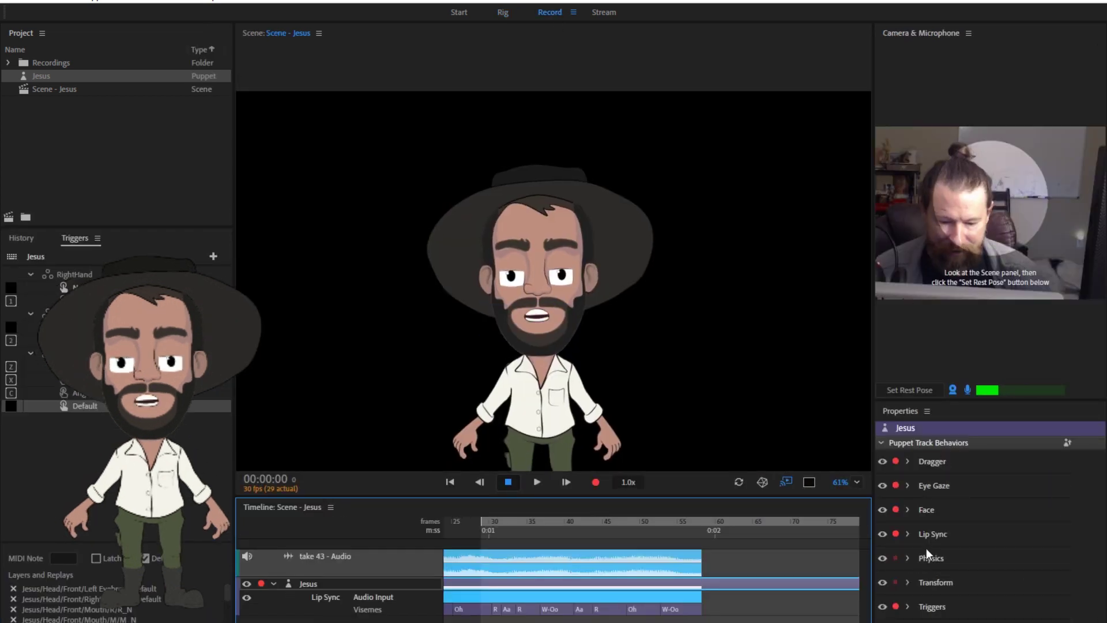
pyautogui.click(906, 508)
pyautogui.click(907, 510)
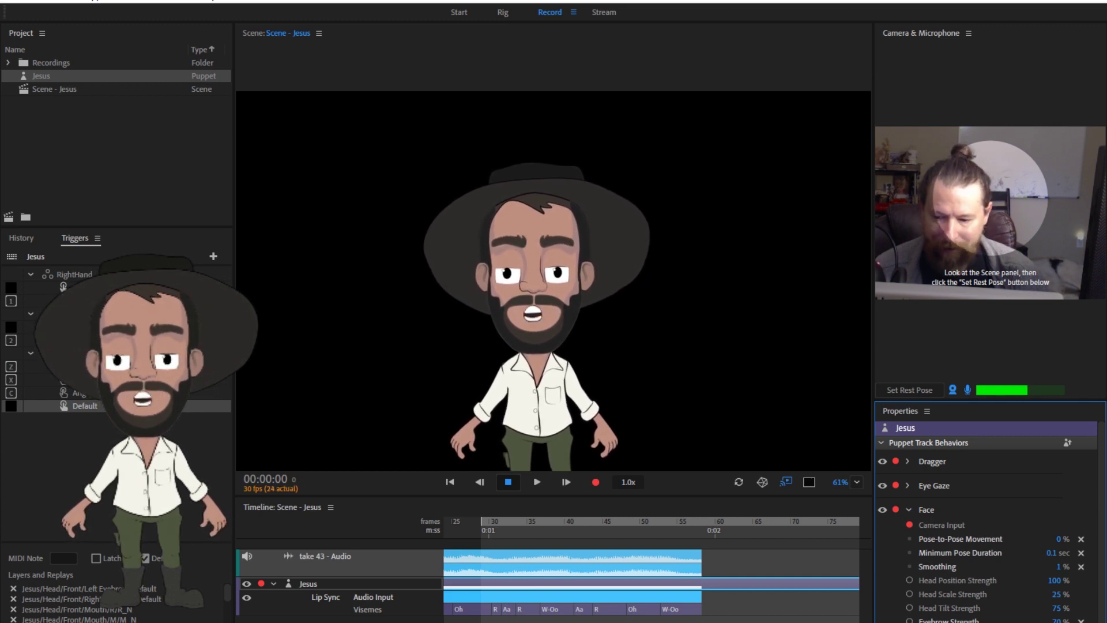
pyautogui.click(403, 58)
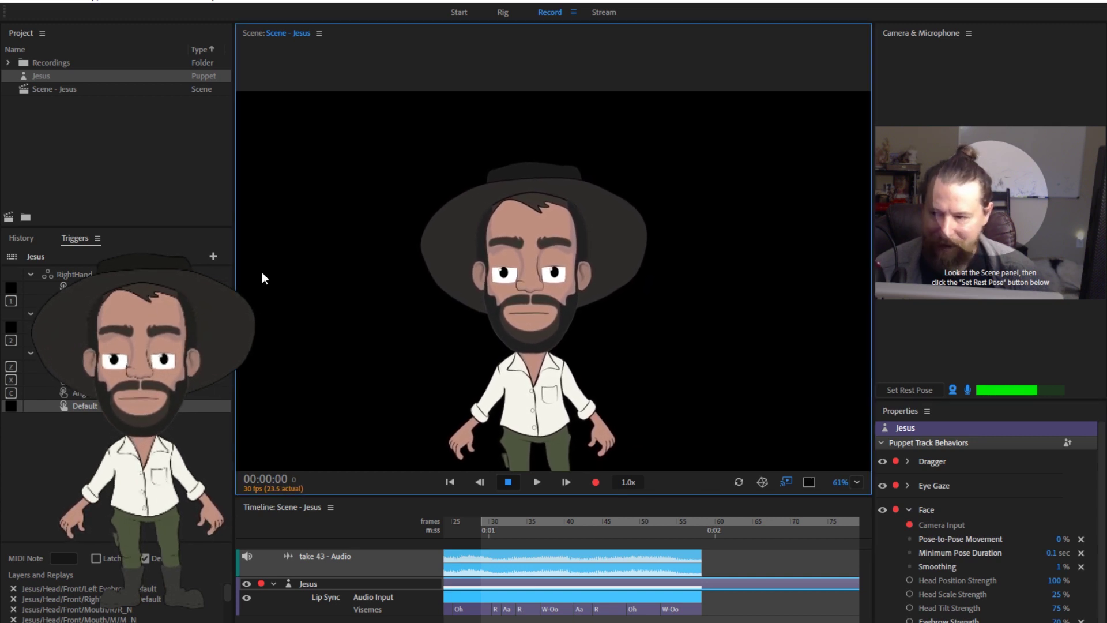
pyautogui.click(12, 1)
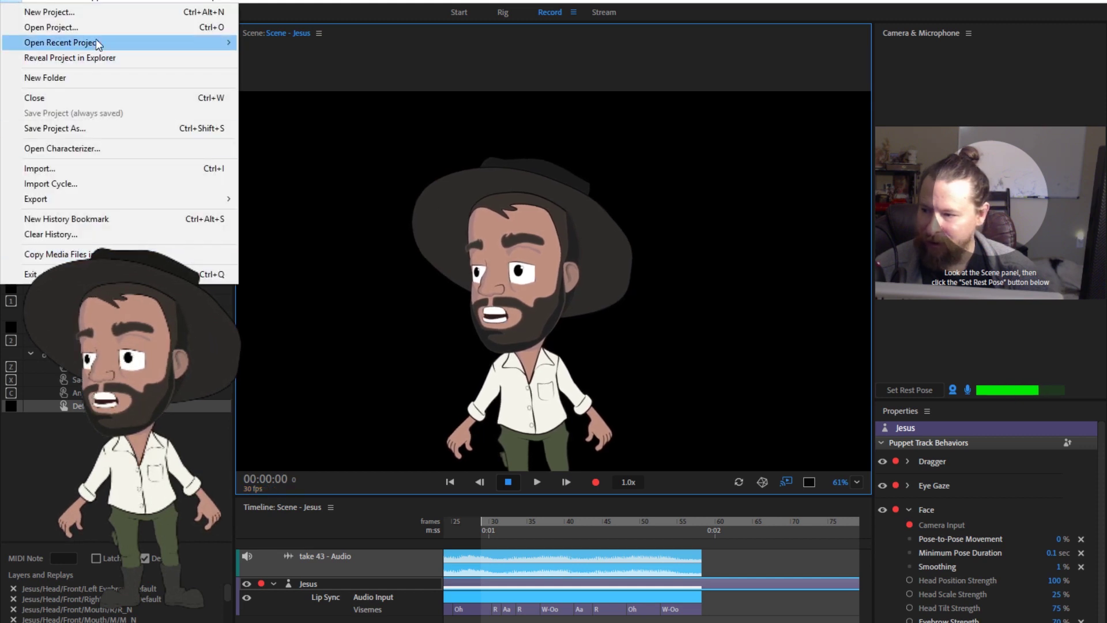
pyautogui.moveTo(97, 43)
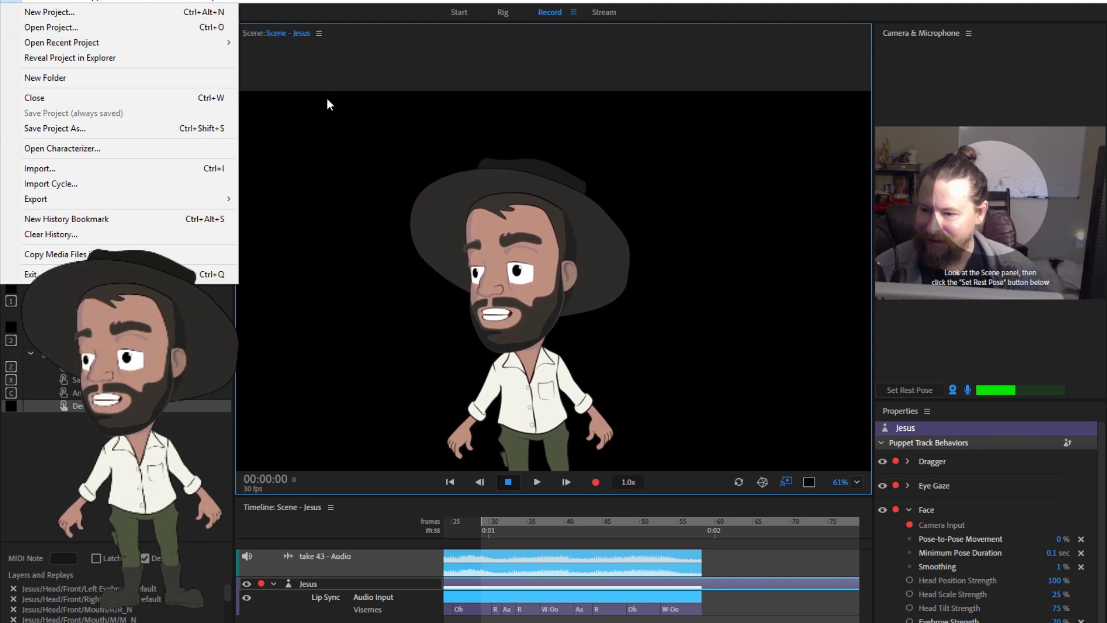
# Step: Open SantaClausen, zoom the scene, set the rest pose, and test dragging Santa's mitten
pyautogui.click(219, 29)
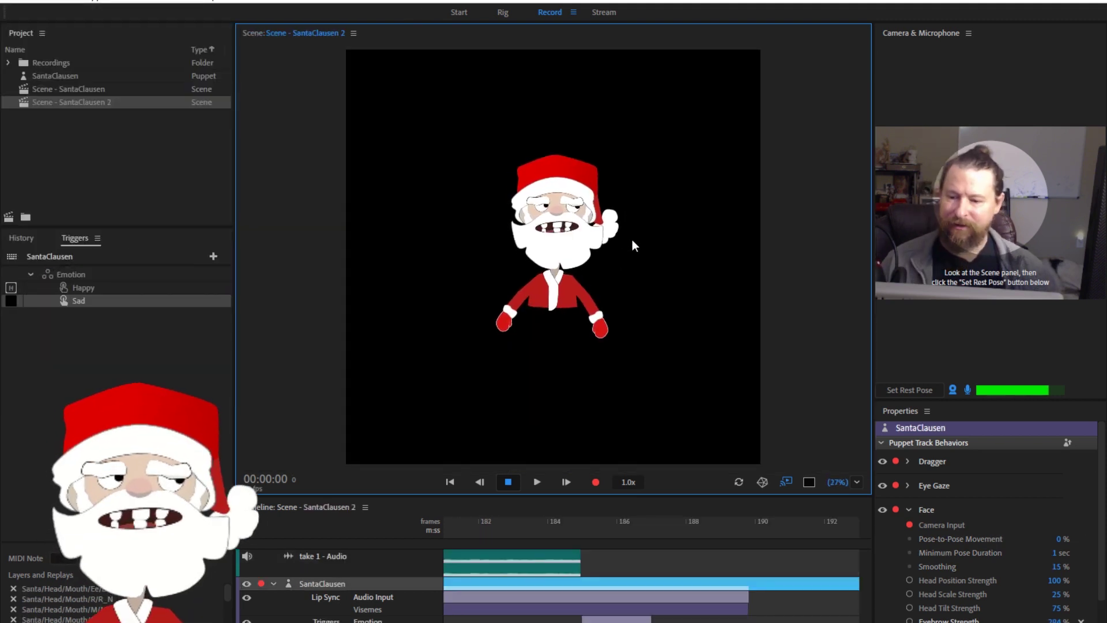
pyautogui.scroll(1, 545, 196)
pyautogui.scroll(1, 546, 196)
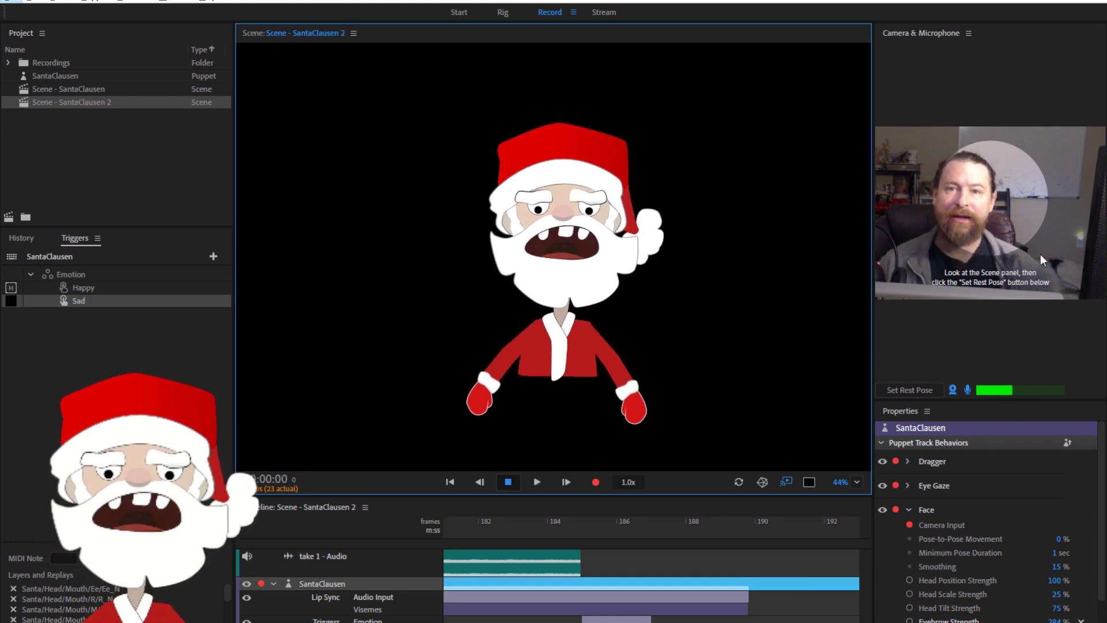
pyautogui.click(921, 392)
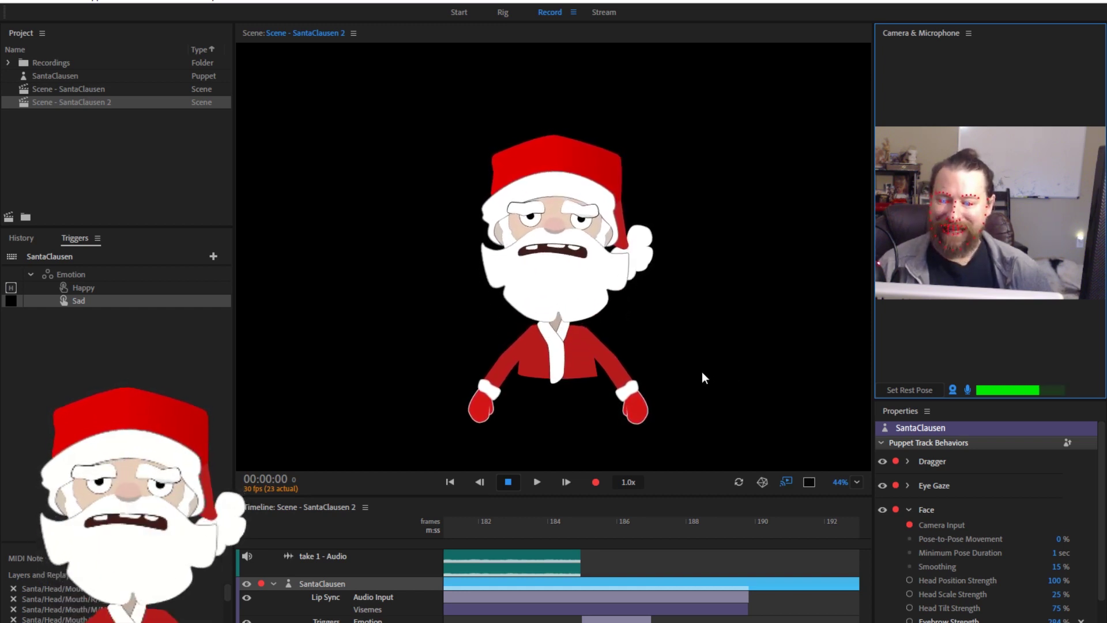
pyautogui.moveTo(641, 404); pyautogui.dragTo(604, 409)
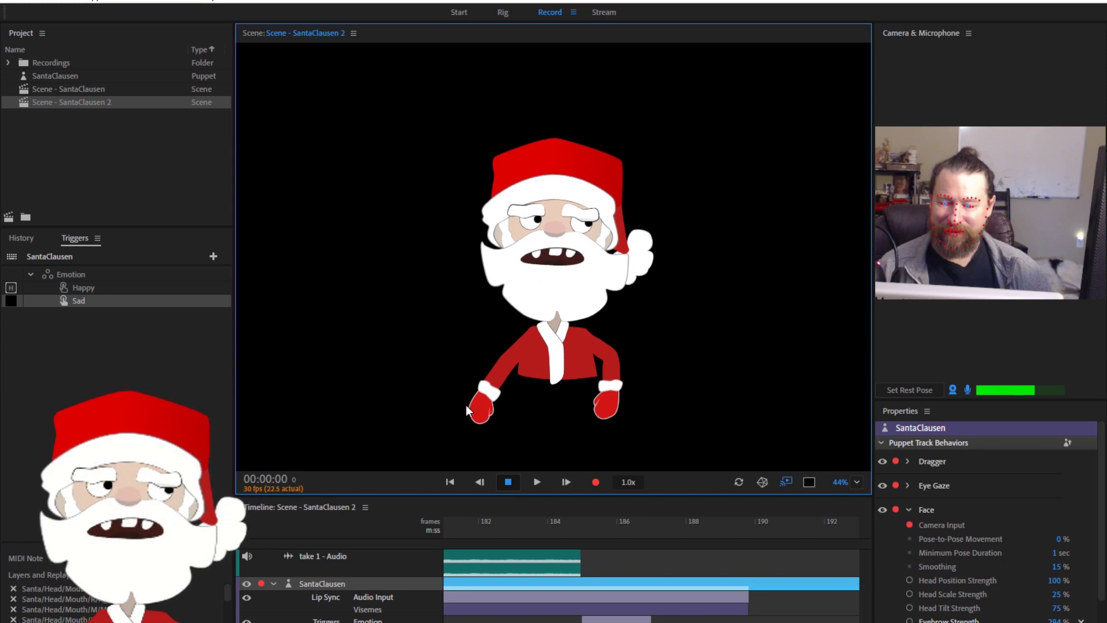
pyautogui.moveTo(484, 414); pyautogui.dragTo(496, 410)
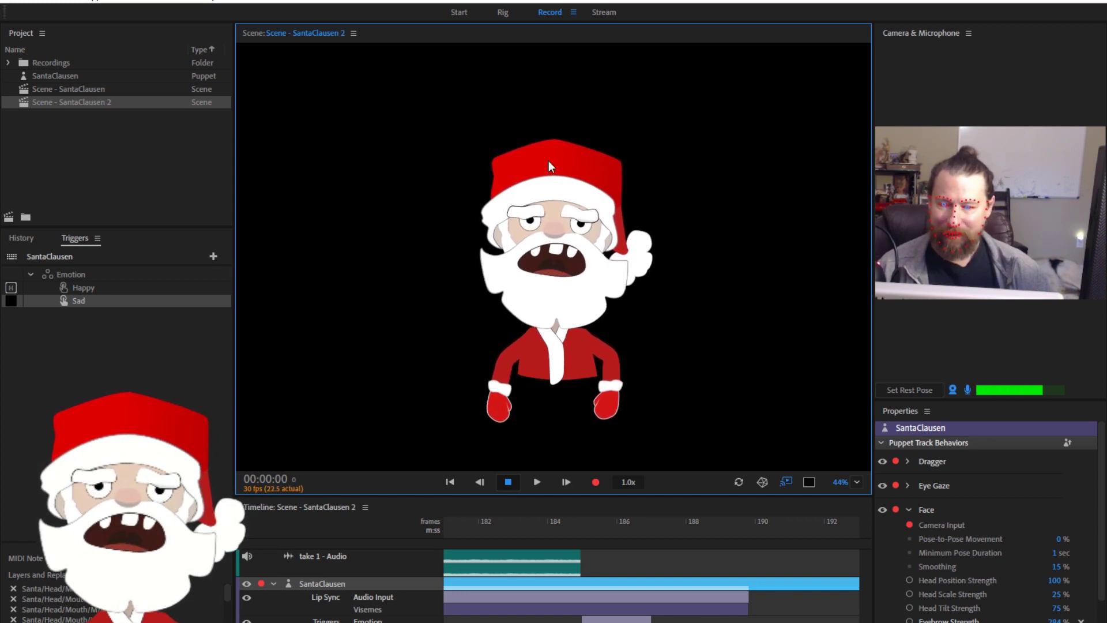
# Step: In Rig, select and expand the Beard layer and raise its handle into the top tooth
pyautogui.click(507, 14)
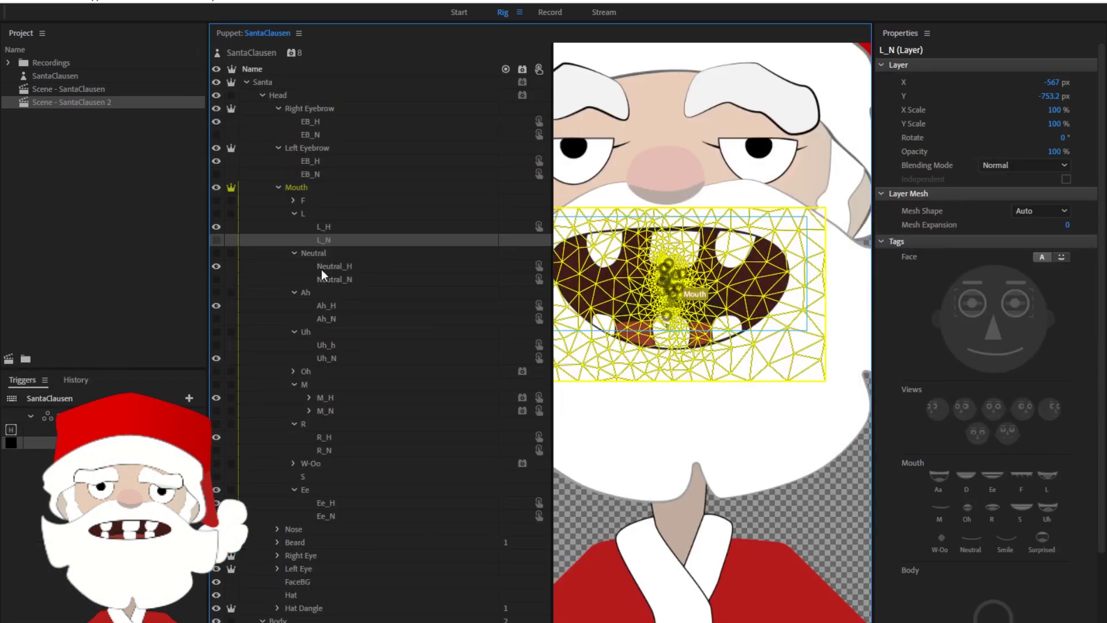
pyautogui.click(295, 542)
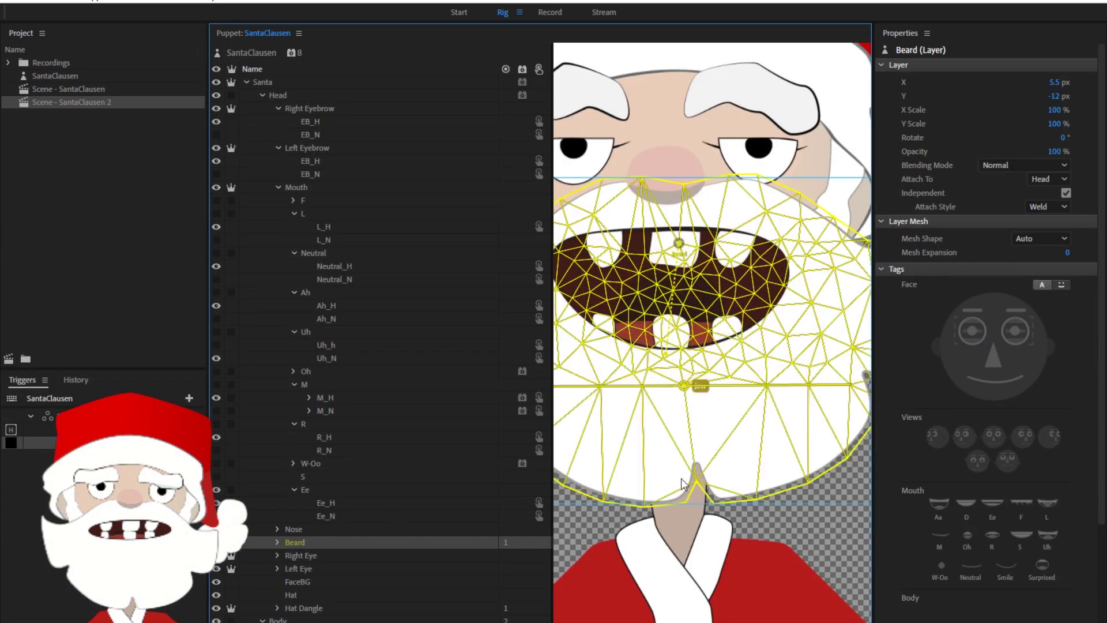
pyautogui.scroll(-5, 960, 597)
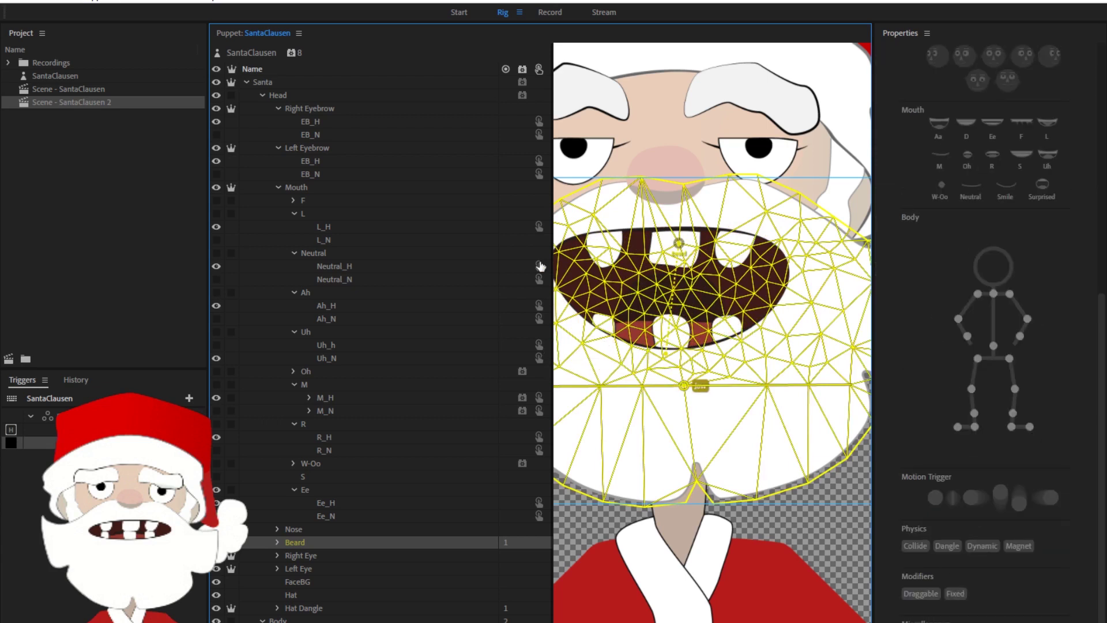
pyautogui.moveTo(552, 75); pyautogui.dragTo(431, 105)
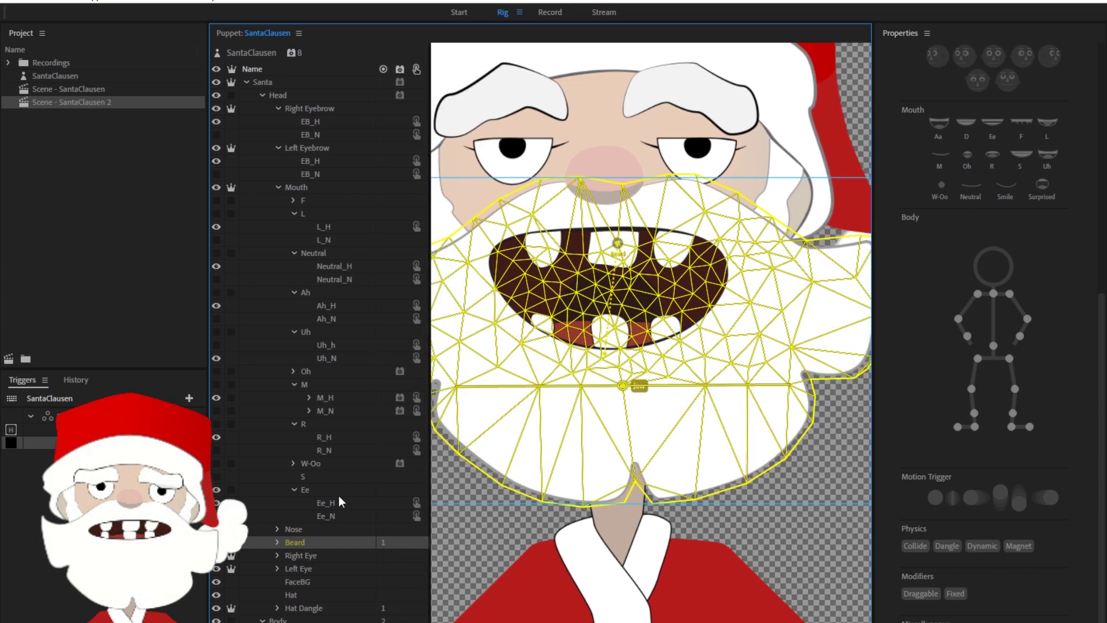
pyautogui.click(277, 542)
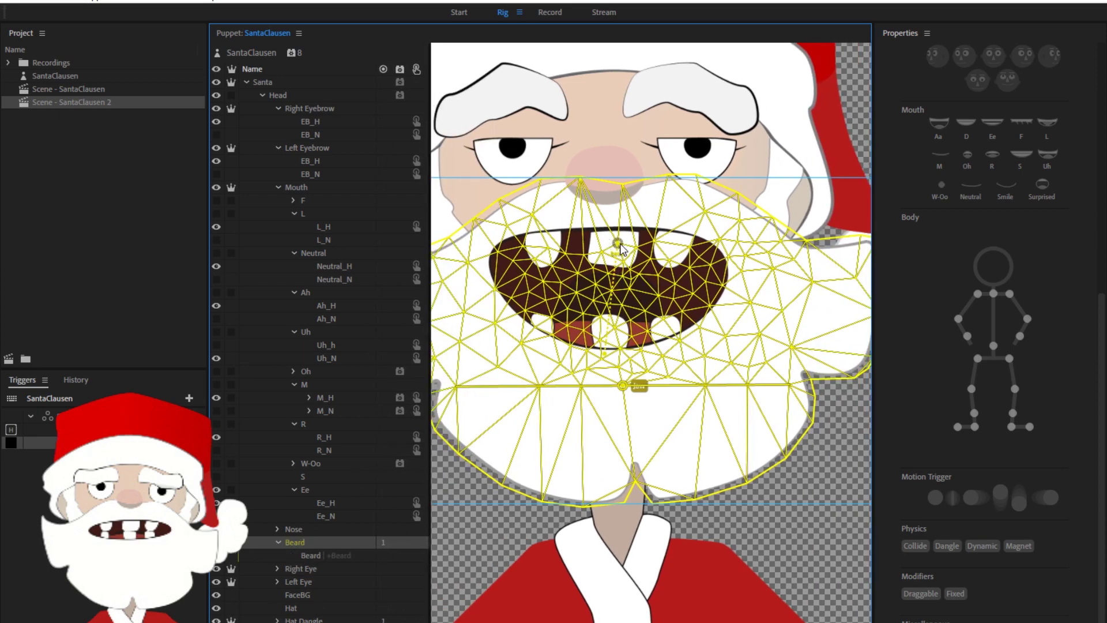
pyautogui.moveTo(614, 259); pyautogui.dragTo(621, 241)
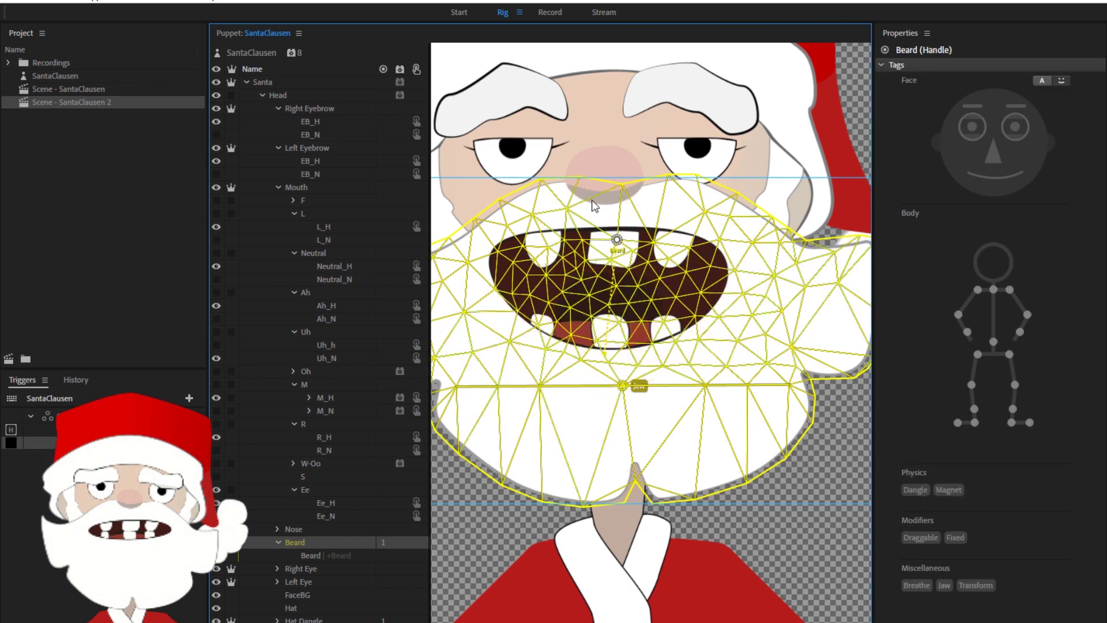
# Step: Lower the beard's Jaw handle slightly, then select Santa's Head layer
pyautogui.click(623, 386)
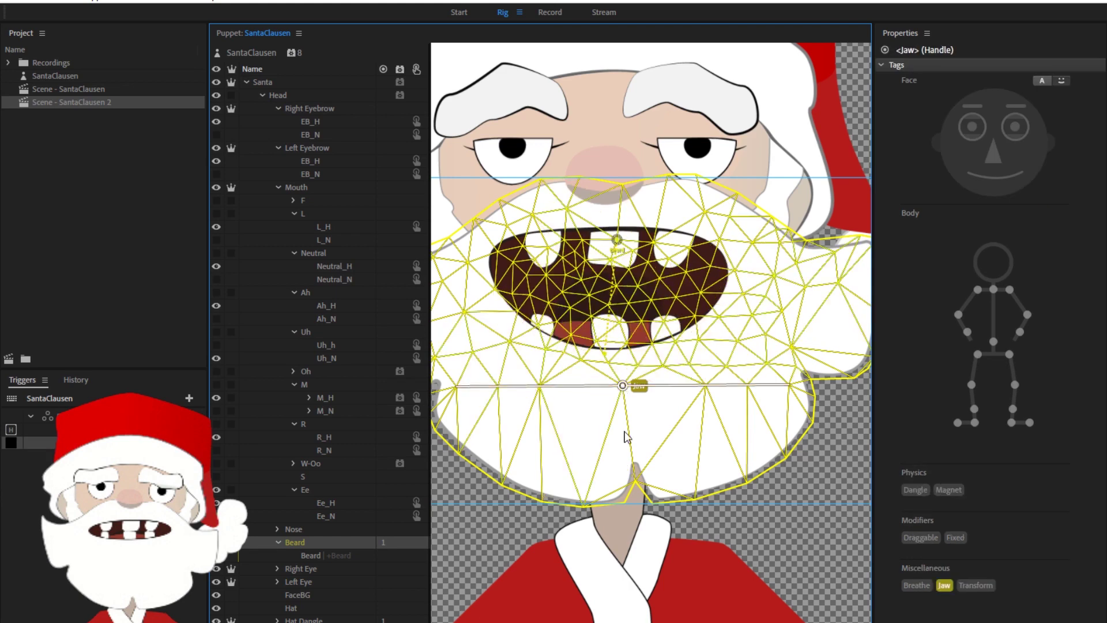
pyautogui.scroll(-2, 581, 558)
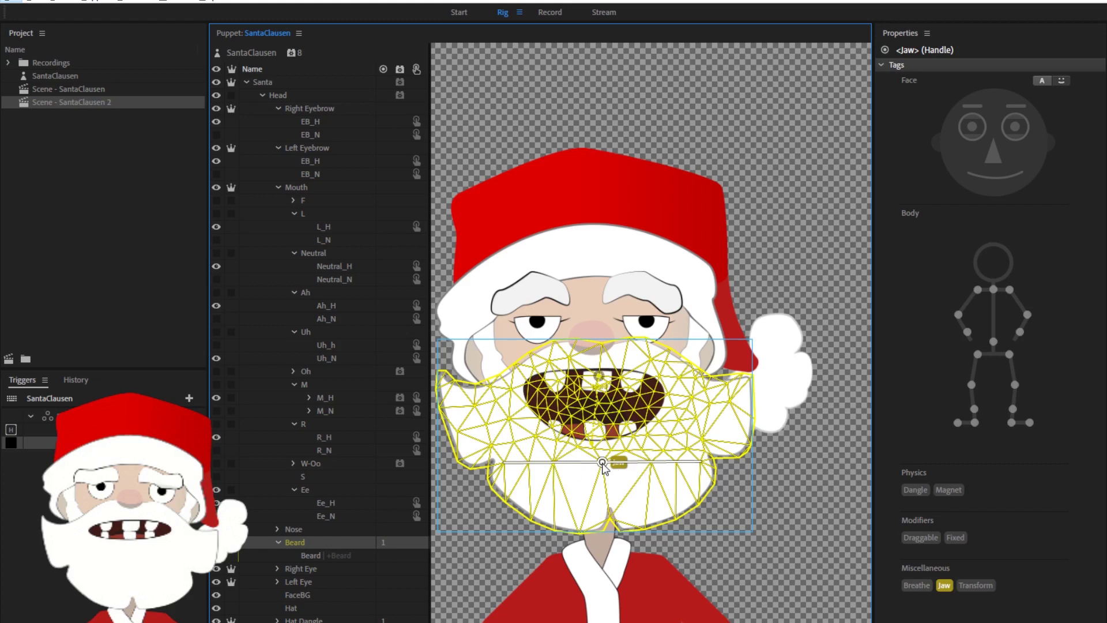
pyautogui.moveTo(602, 464); pyautogui.dragTo(602, 473)
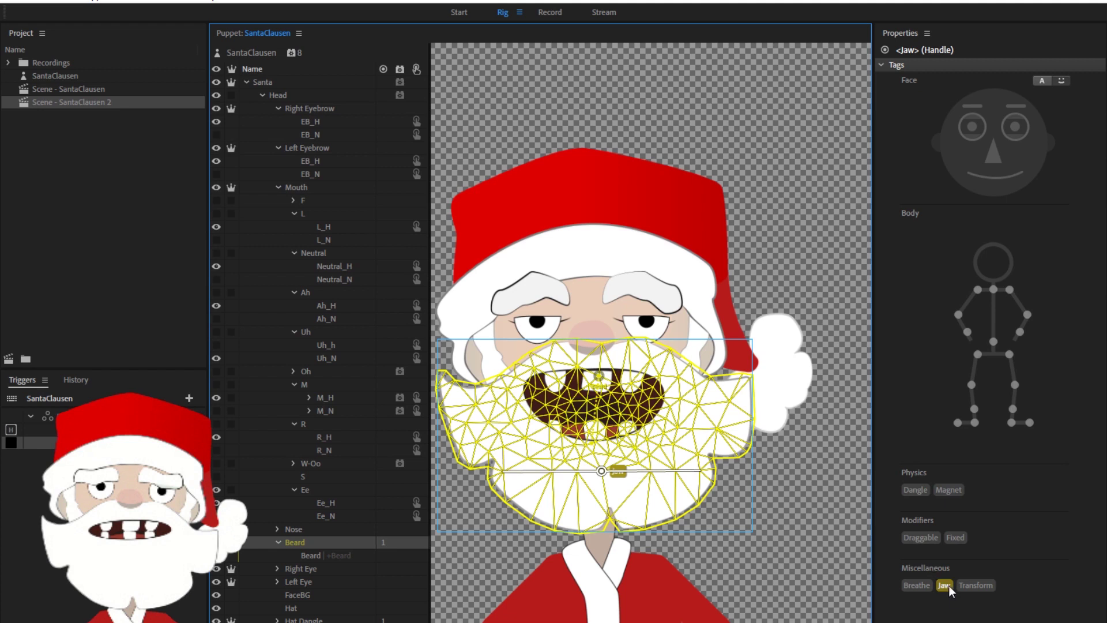
pyautogui.moveTo(948, 589)
pyautogui.click(278, 95)
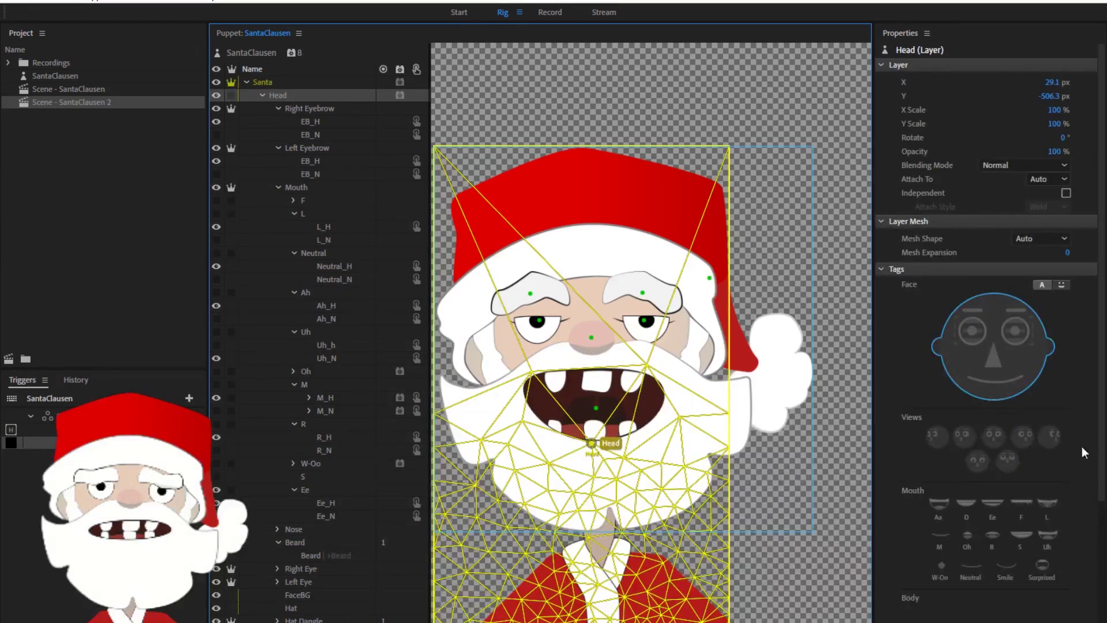
pyautogui.scroll(-8, 1105, 445)
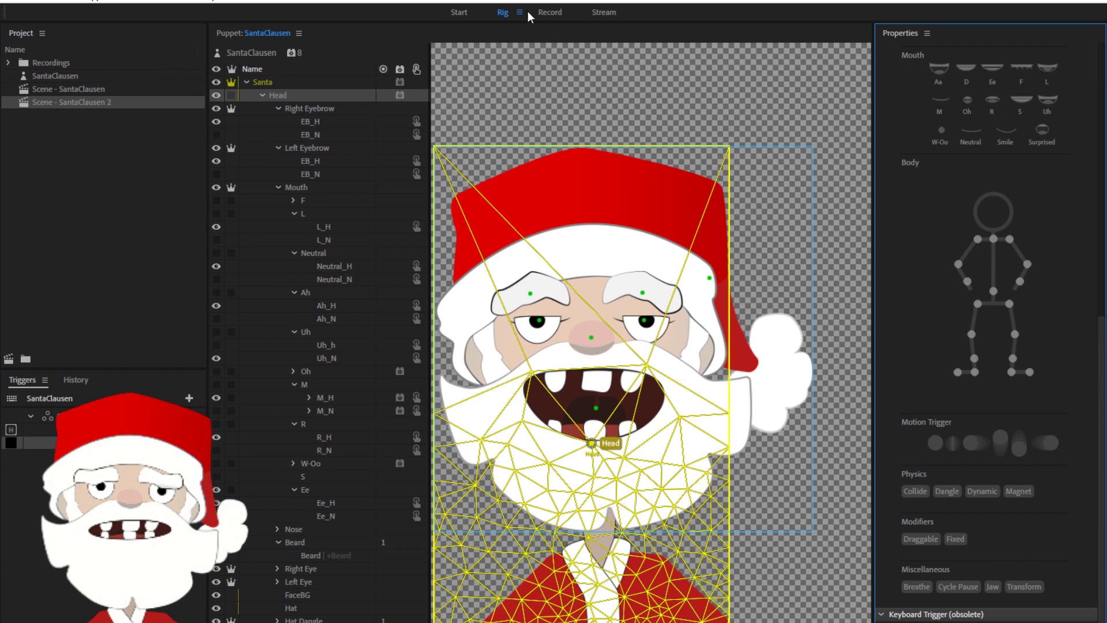
# Step: Return to Record and test Santa's beard jaw with live face tracking
pyautogui.click(549, 12)
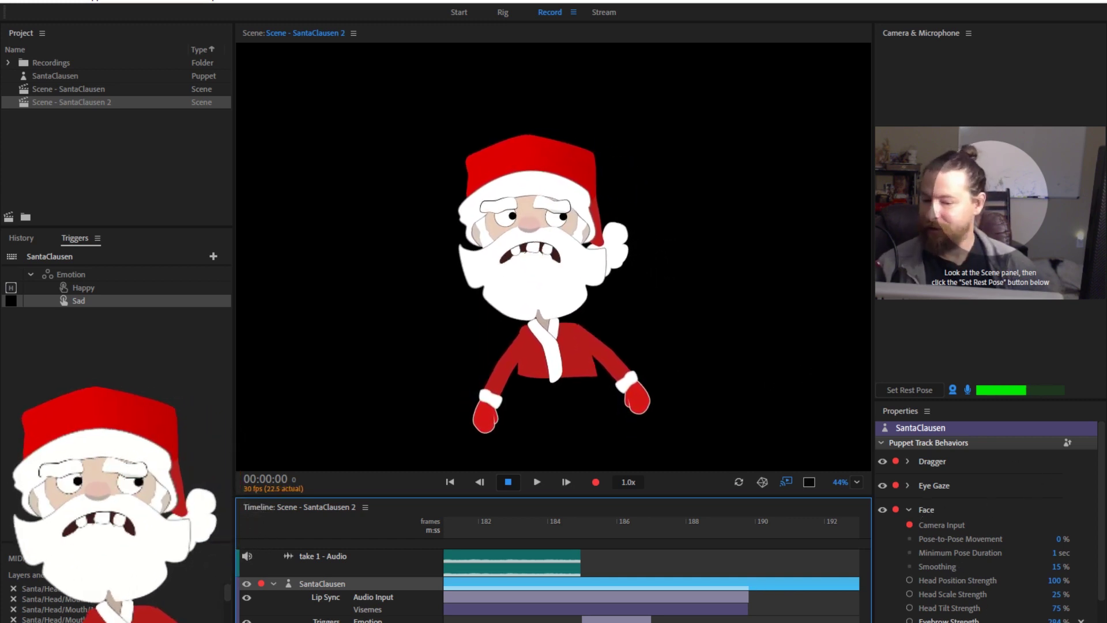
pyautogui.click(980, 554)
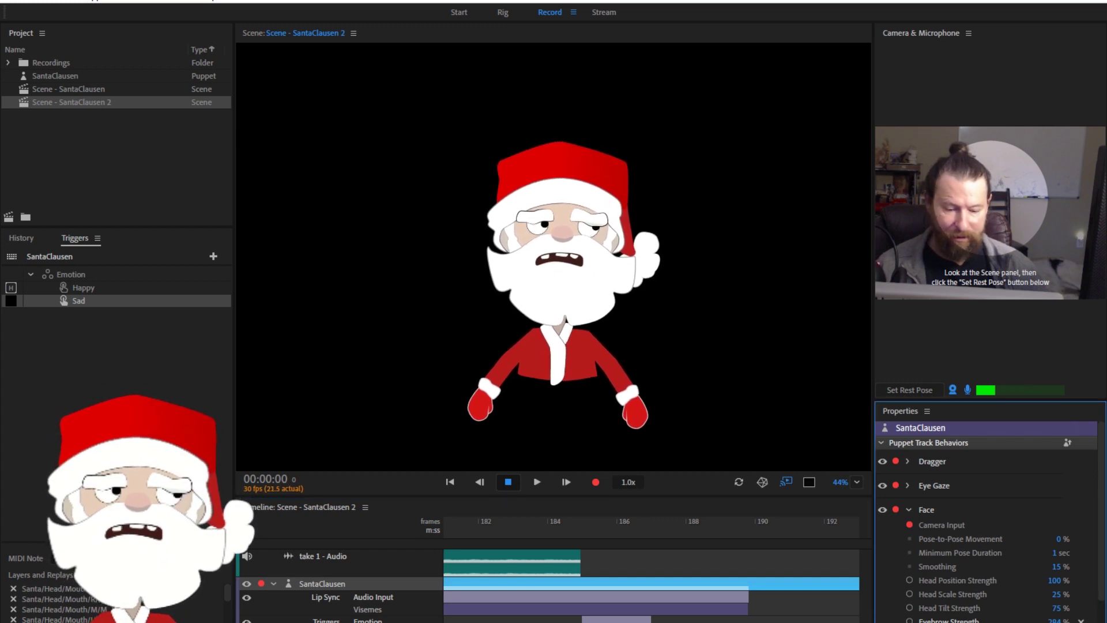